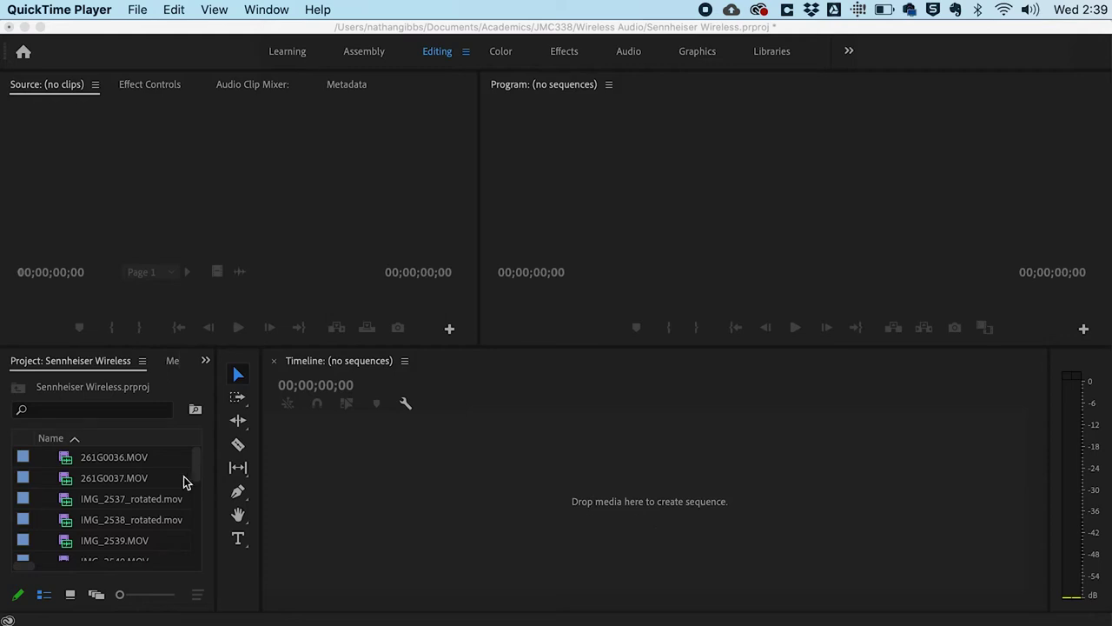
Step: Select 261G0036.MOV and 261G0037.MOV and drag them to the empty Timeline to build sequence 261G0036
{"action": "left_click", "coordinate": [161, 466]}
{"action": "left_click", "coordinate": [155, 477]}
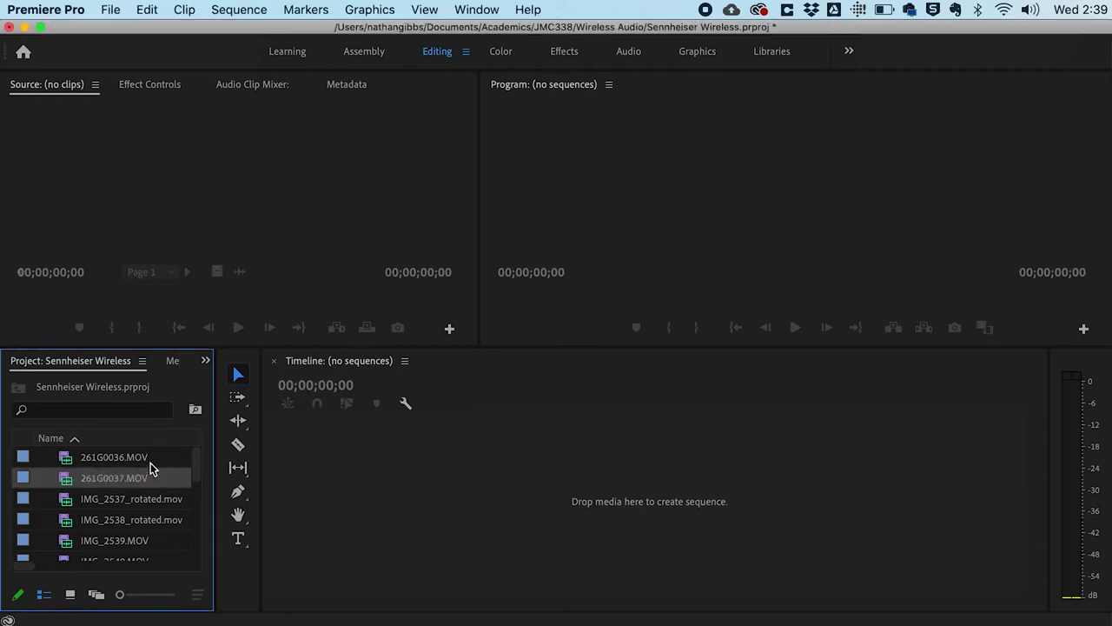
{"action": "left_click", "coordinate": [150, 462], "text": "shift"}
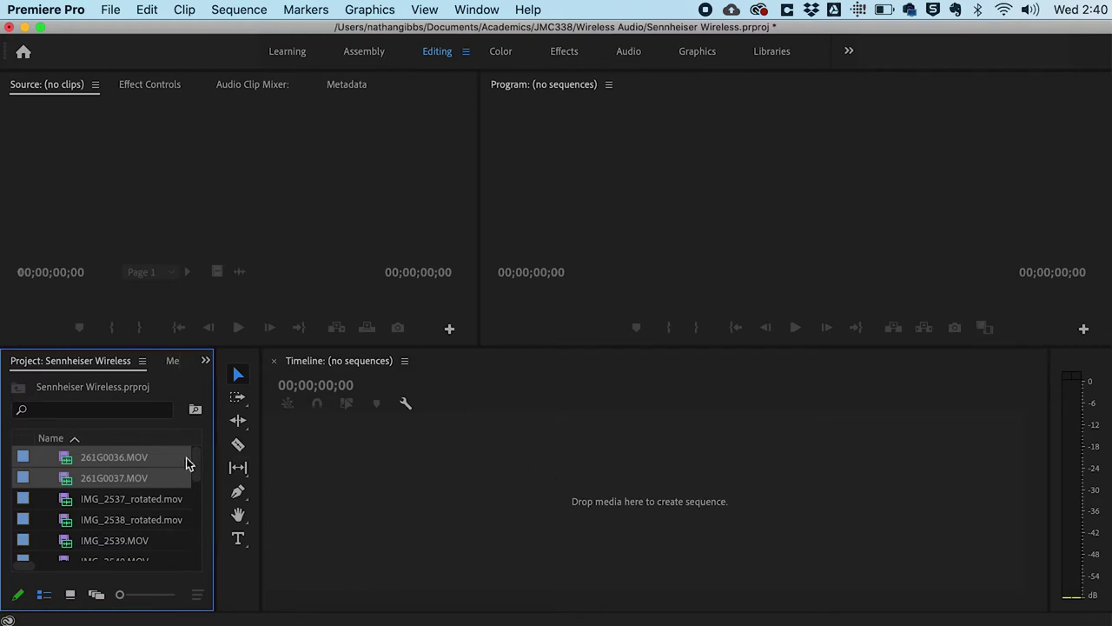
{"action": "left_click", "coordinate": [136, 463]}
{"action": "left_click_drag", "start_coordinate": [509, 460], "coordinate": [509, 460]}
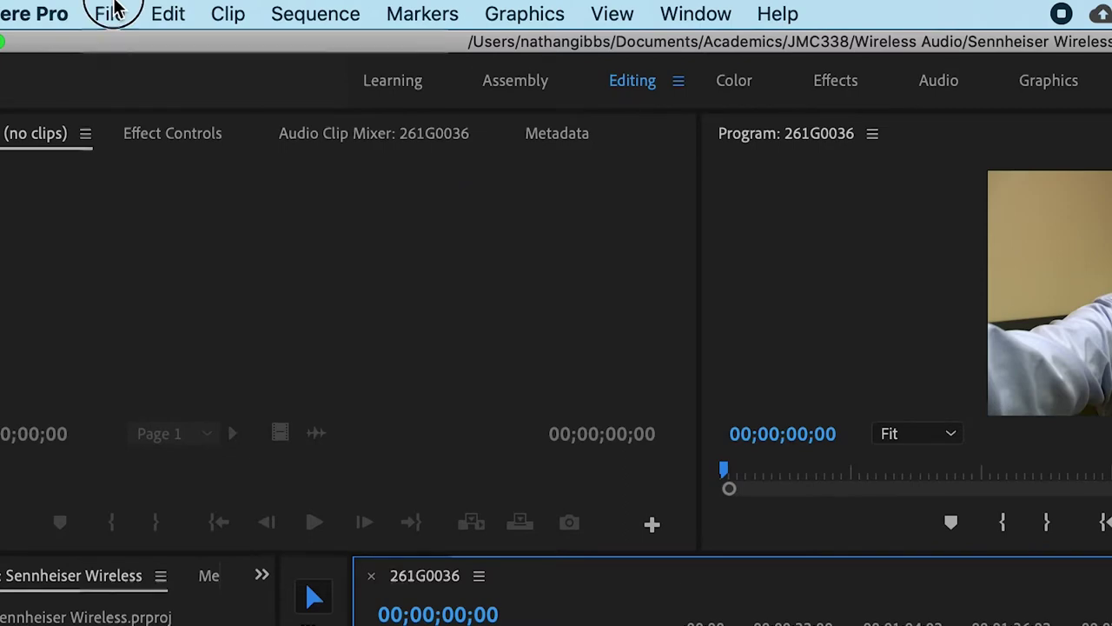
{"action": "left_click", "coordinate": [113, 11]}
{"action": "mouse_move", "coordinate": [132, 49]}
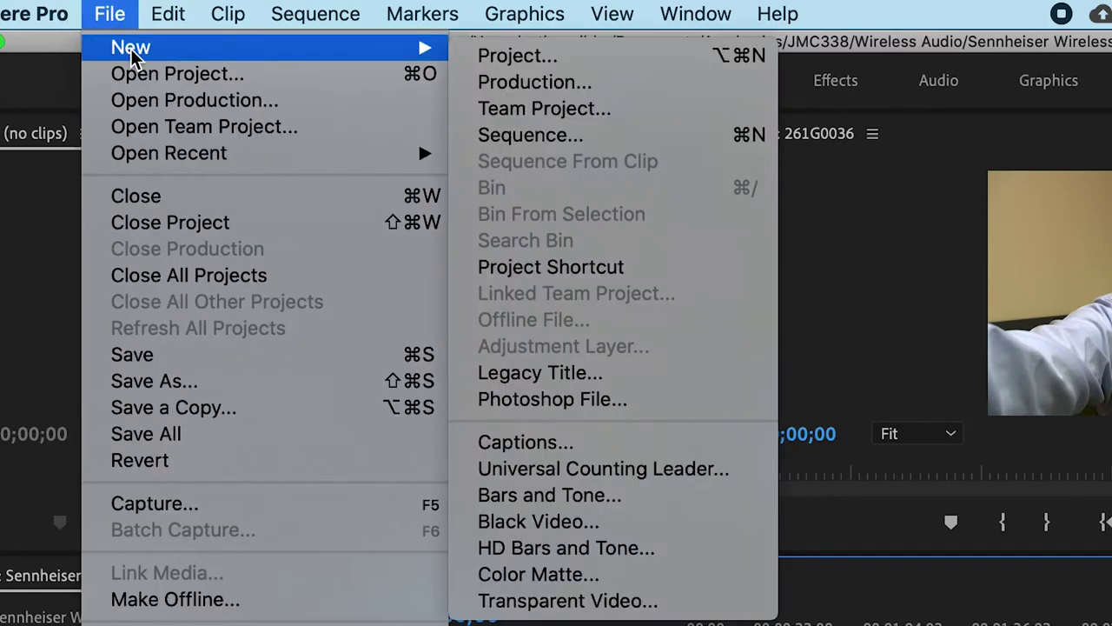
{"action": "left_click", "coordinate": [547, 141]}
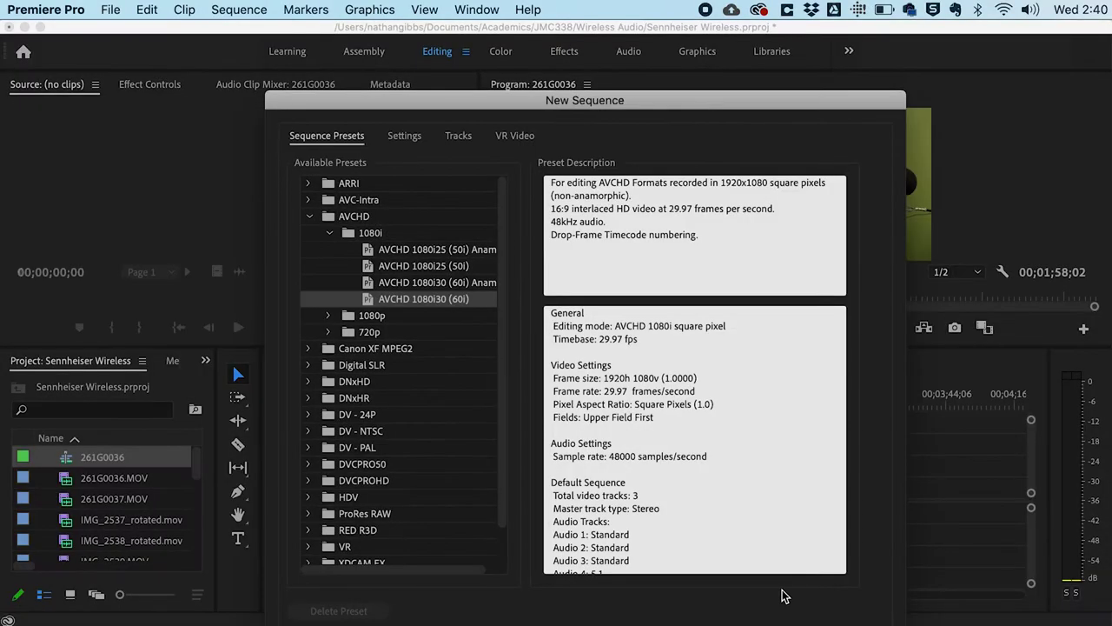
{"action": "left_click_drag", "start_coordinate": [722, 108], "coordinate": [722, 41]}
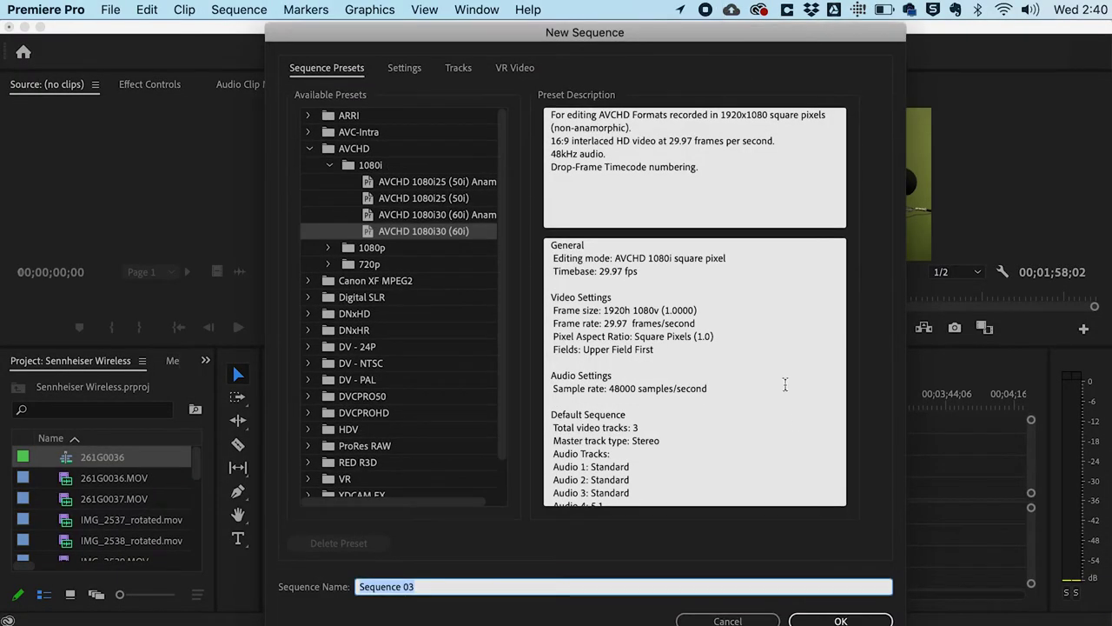
{"action": "left_click", "coordinate": [762, 621]}
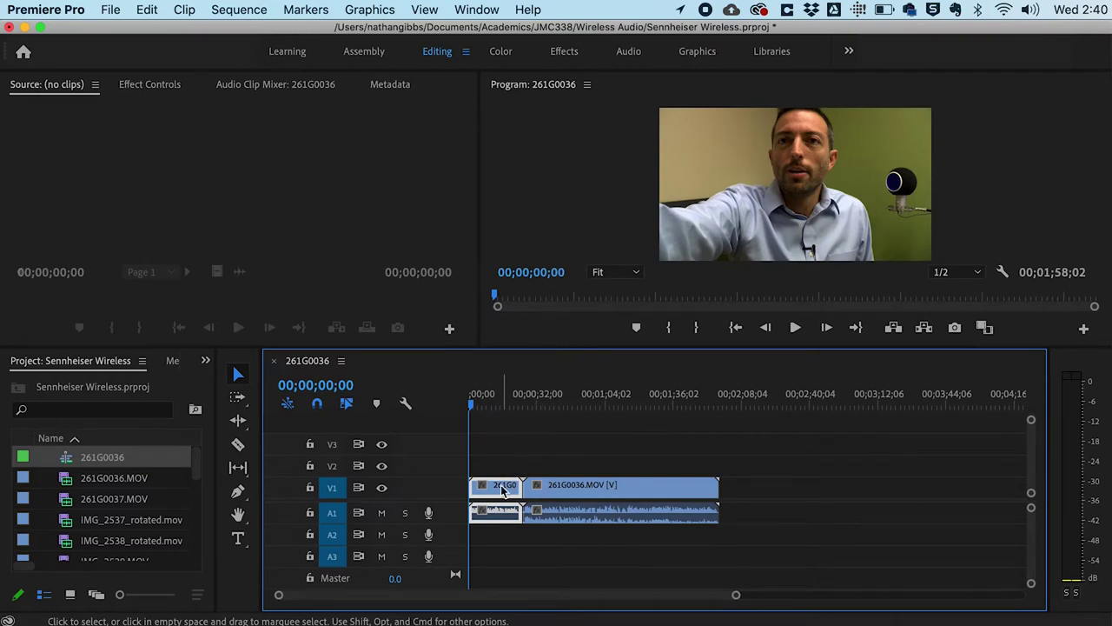
Step: Move the short clip after 261G0036.MOV, ripple-delete the leading gap, and return the playhead to the start
{"action": "left_click_drag", "start_coordinate": [502, 491], "coordinate": [752, 491]}
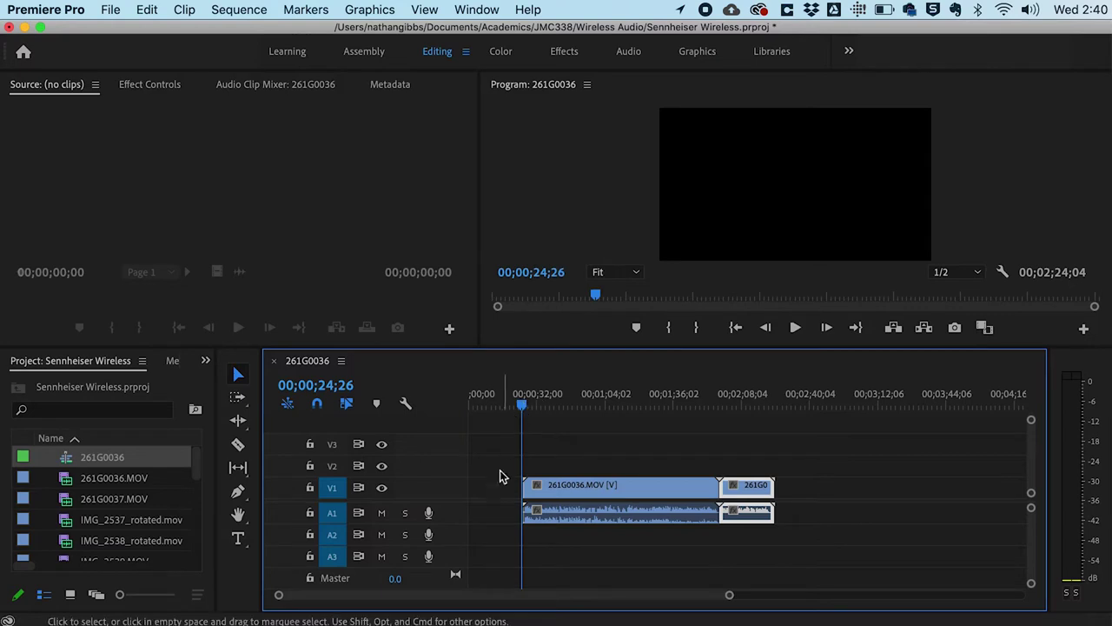
{"action": "left_click", "coordinate": [502, 487]}
{"action": "key", "text": "Delete"}
{"action": "left_click", "coordinate": [484, 404]}
{"action": "left_click_drag", "start_coordinate": [484, 404], "coordinate": [445, 405]}
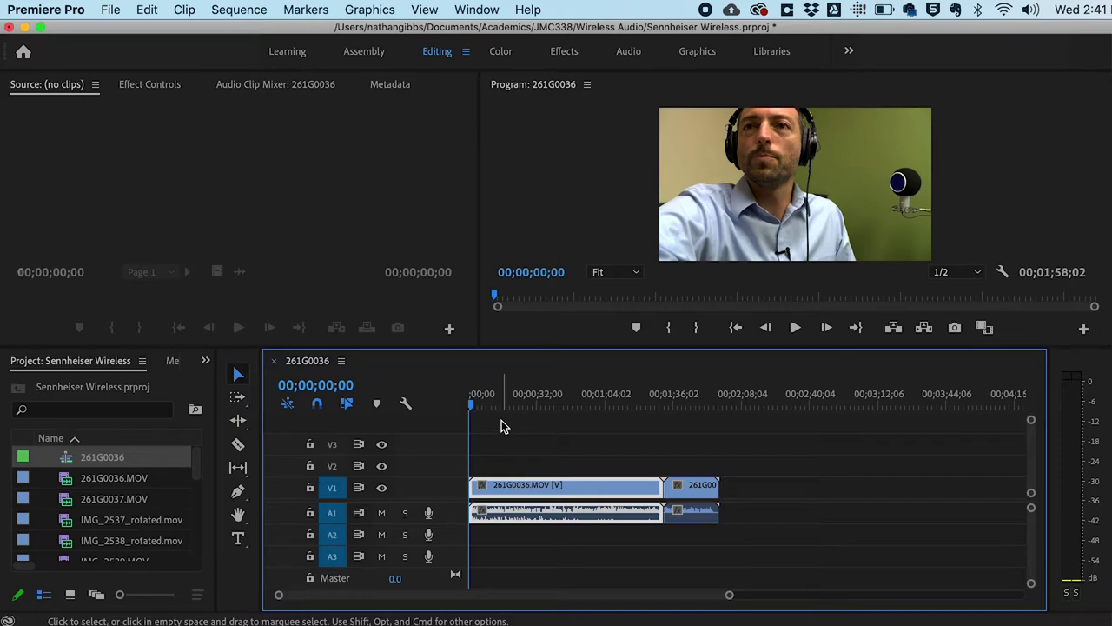
Step: Play the sequence, enlarge the monitors and V1/A1 tracks, and zoom the timeline in
{"action": "left_click", "coordinate": [796, 328]}
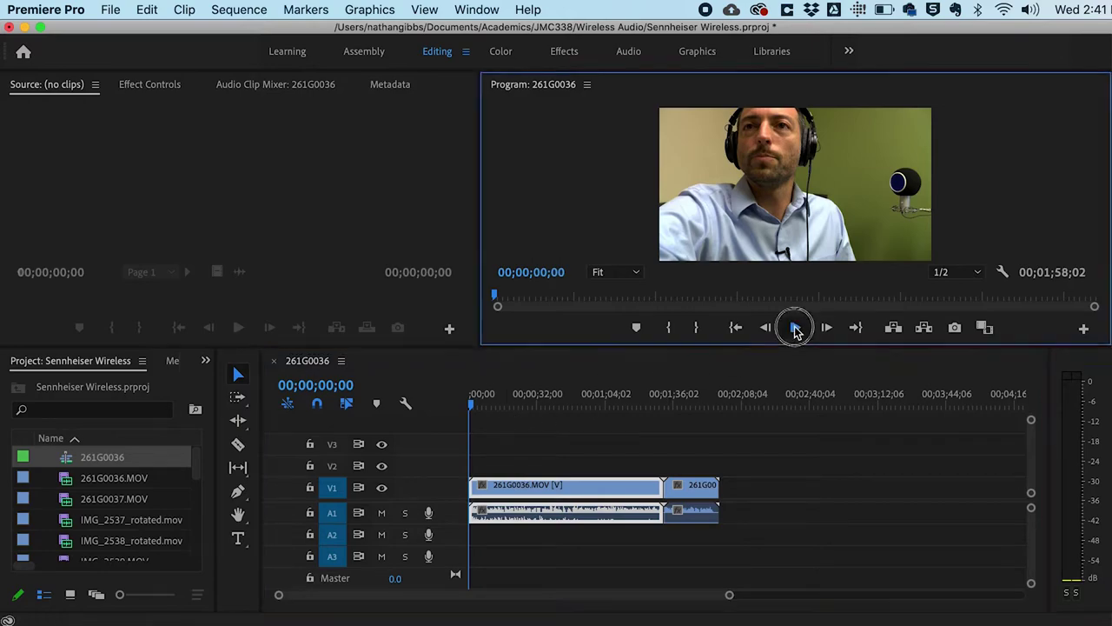
{"action": "left_click", "coordinate": [686, 346]}
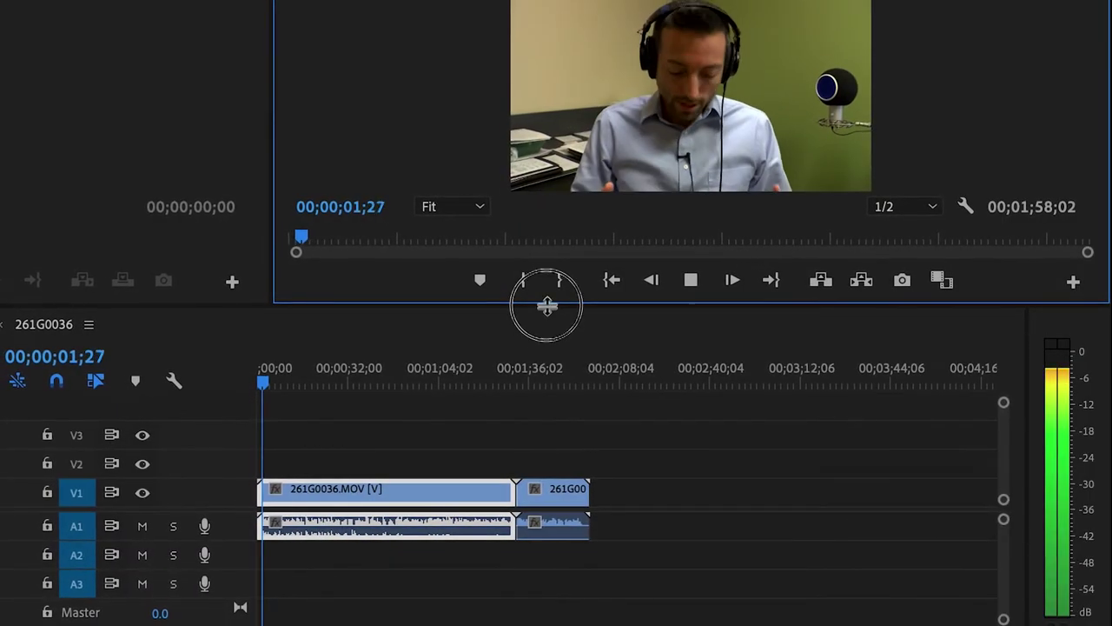
{"action": "left_click_drag", "start_coordinate": [546, 304], "coordinate": [551, 364]}
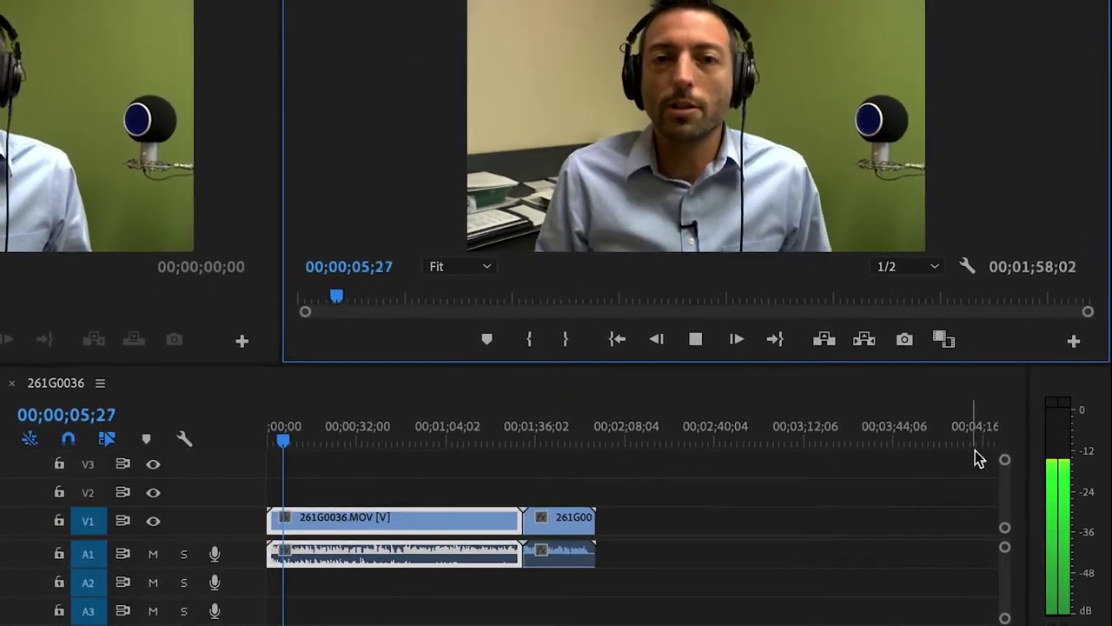
{"action": "left_click_drag", "start_coordinate": [1004, 527], "coordinate": [1005, 526]}
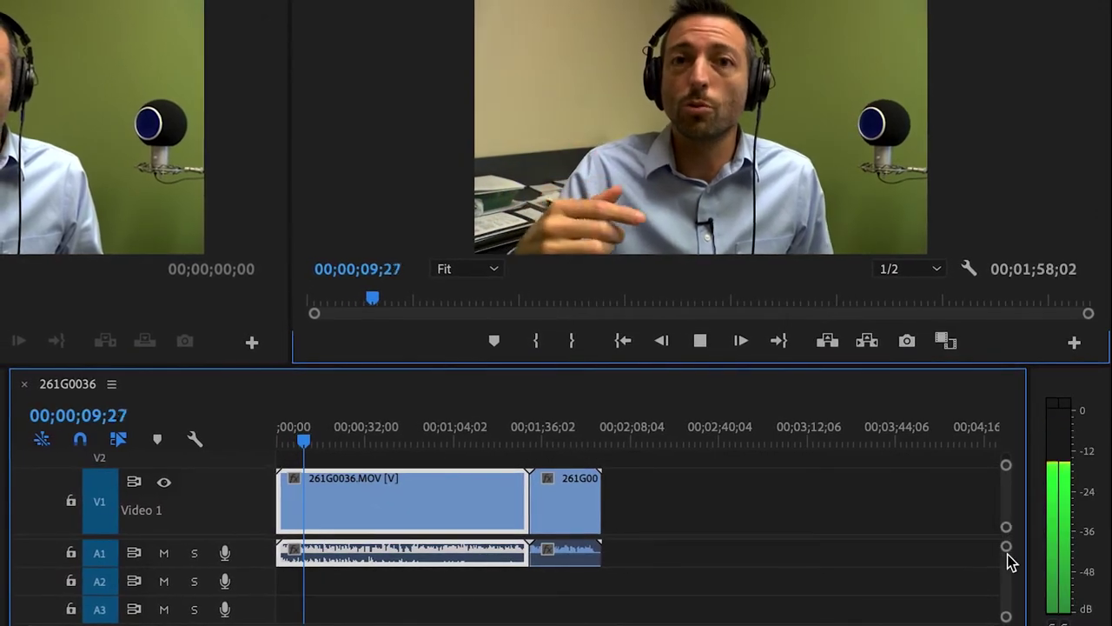
{"action": "left_click_drag", "start_coordinate": [1006, 615], "coordinate": [1009, 611]}
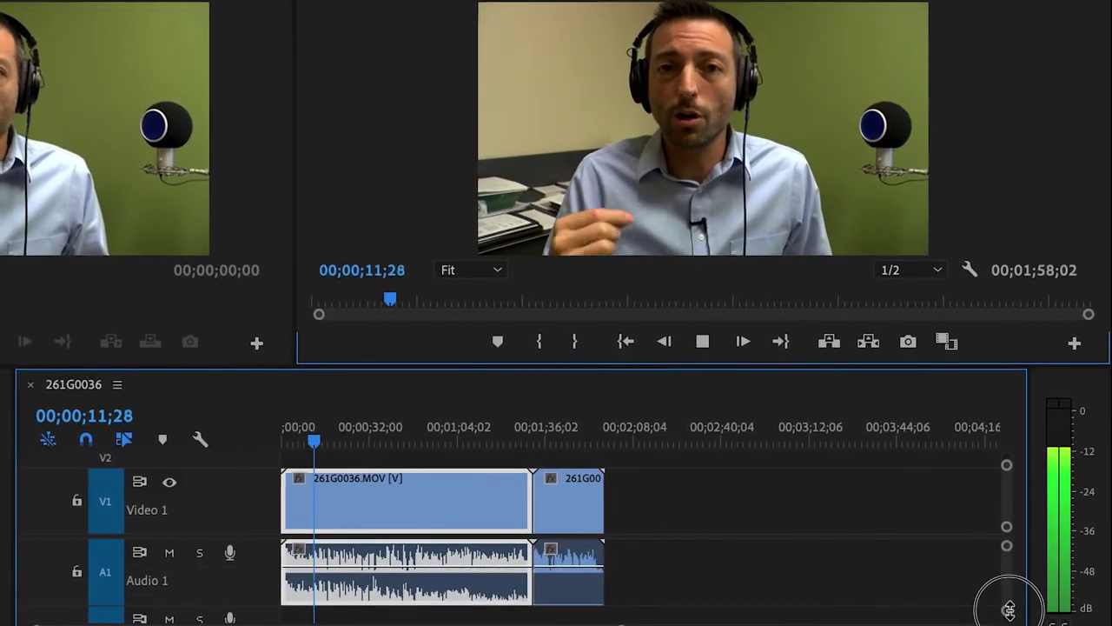
{"action": "key", "text": "equal"}
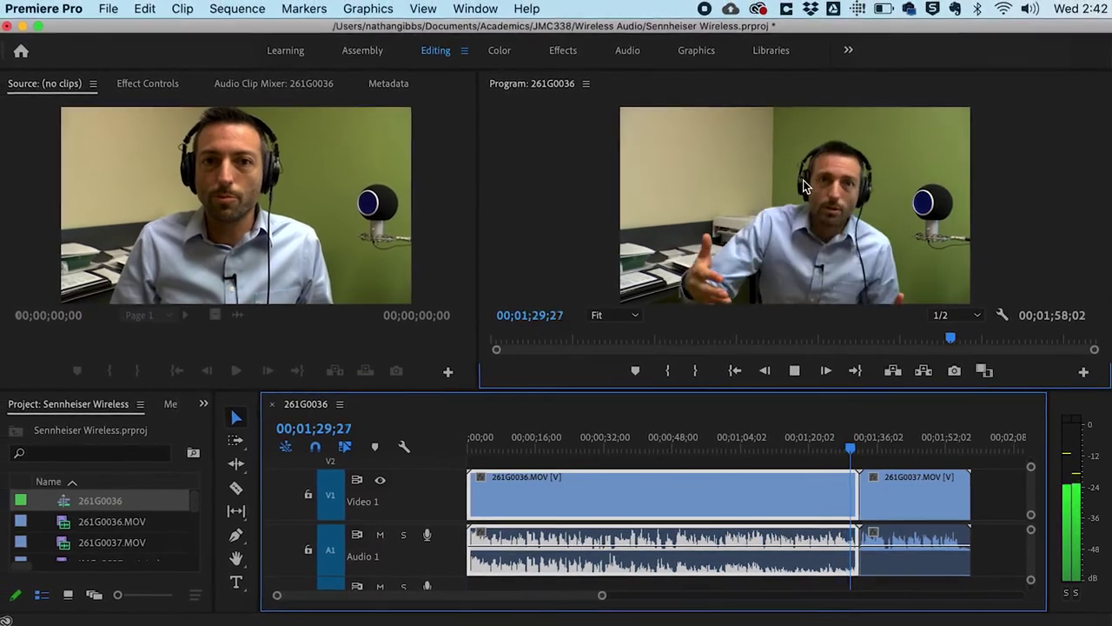
{"action": "key", "text": "space"}
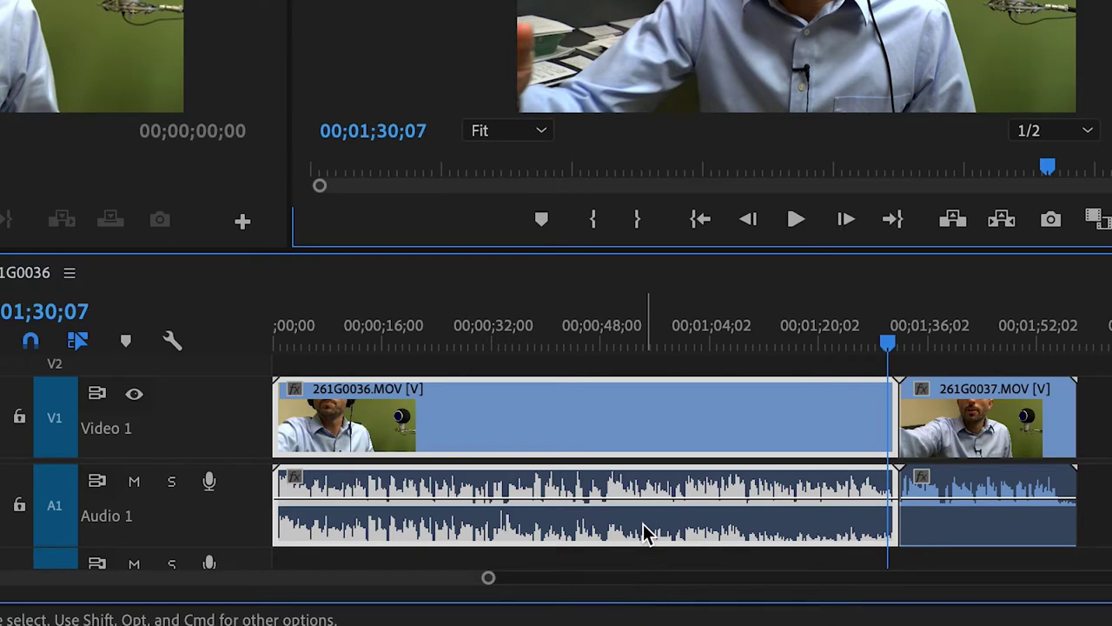
Step: Toggle A1 targeting off and on, then marquee-select both interview clips and delete them
{"action": "left_click", "coordinate": [954, 540]}
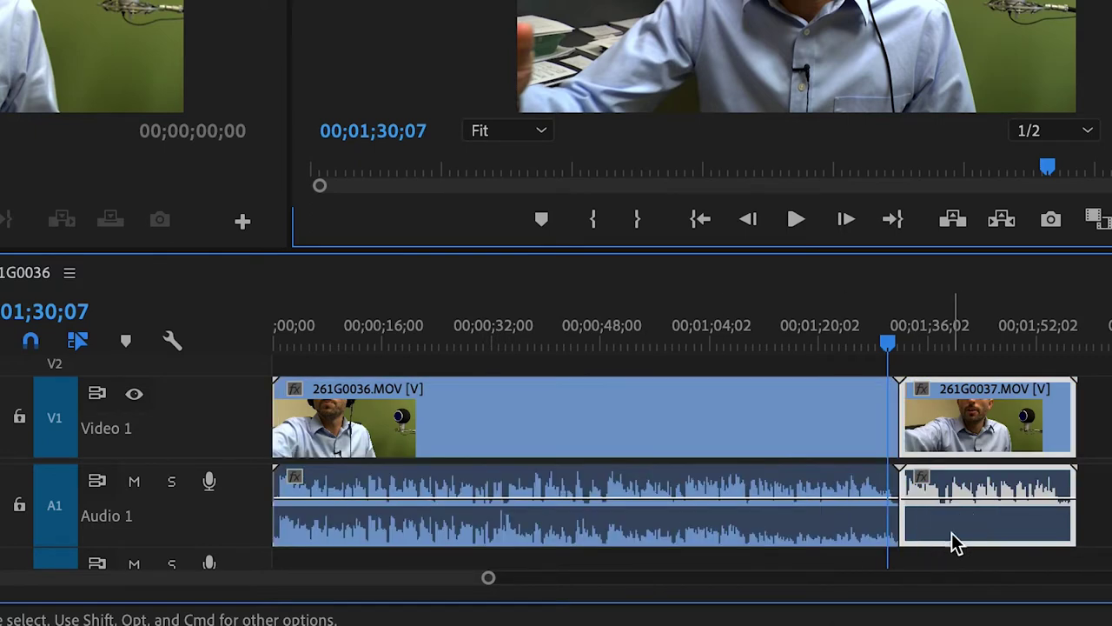
{"action": "left_click", "coordinate": [856, 534], "text": "shift"}
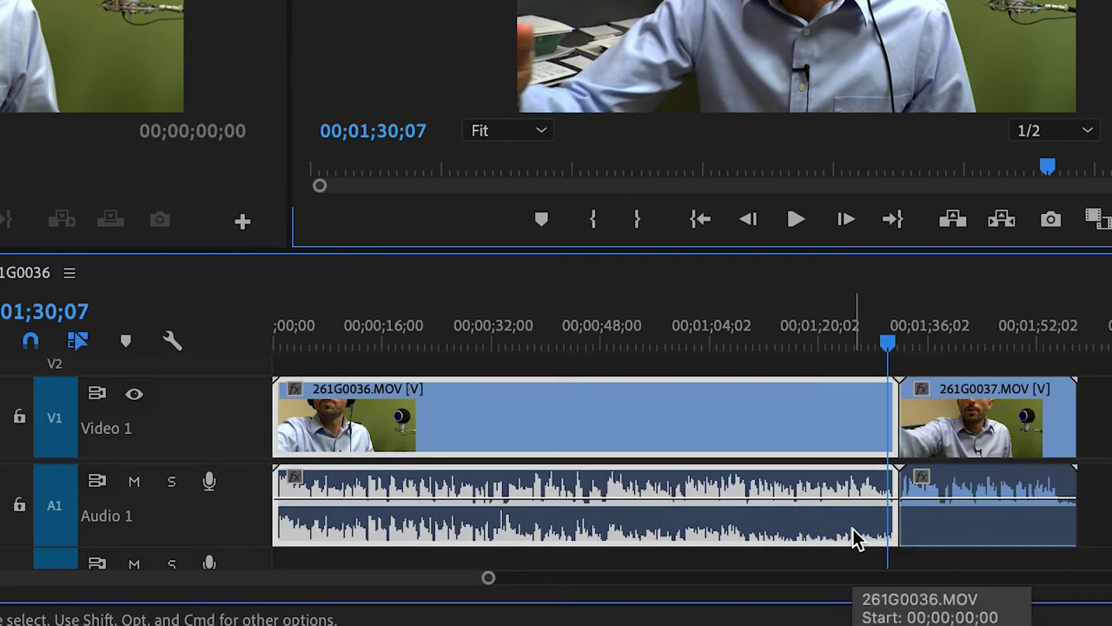
{"action": "scroll", "coordinate": [384, 536], "scroll_direction": "down", "scroll_amount": 5}
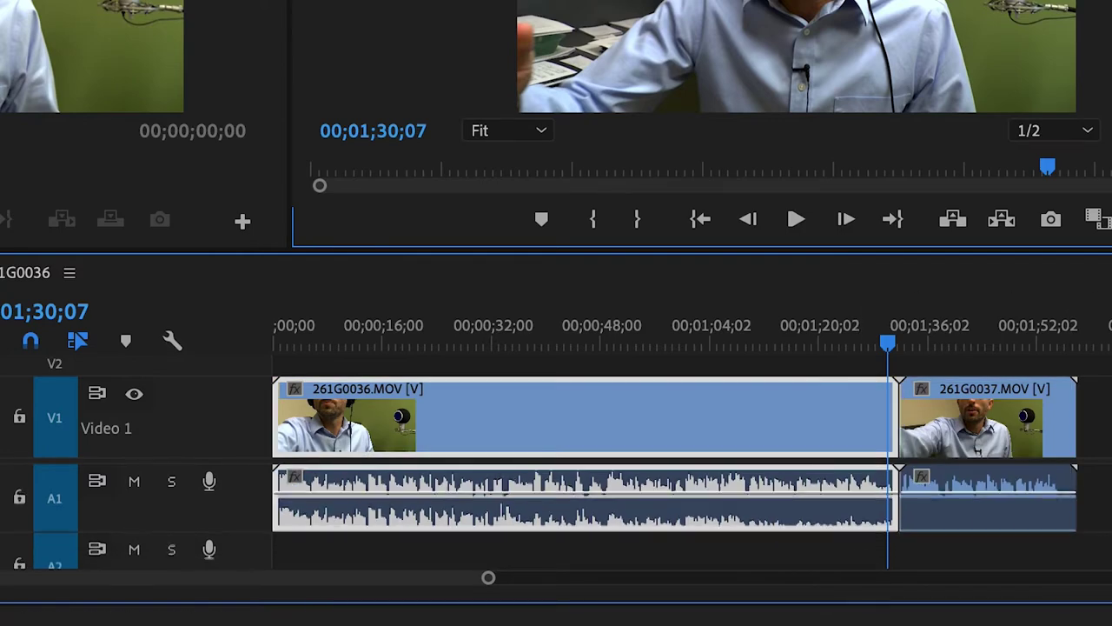
{"action": "left_click", "coordinate": [55, 497]}
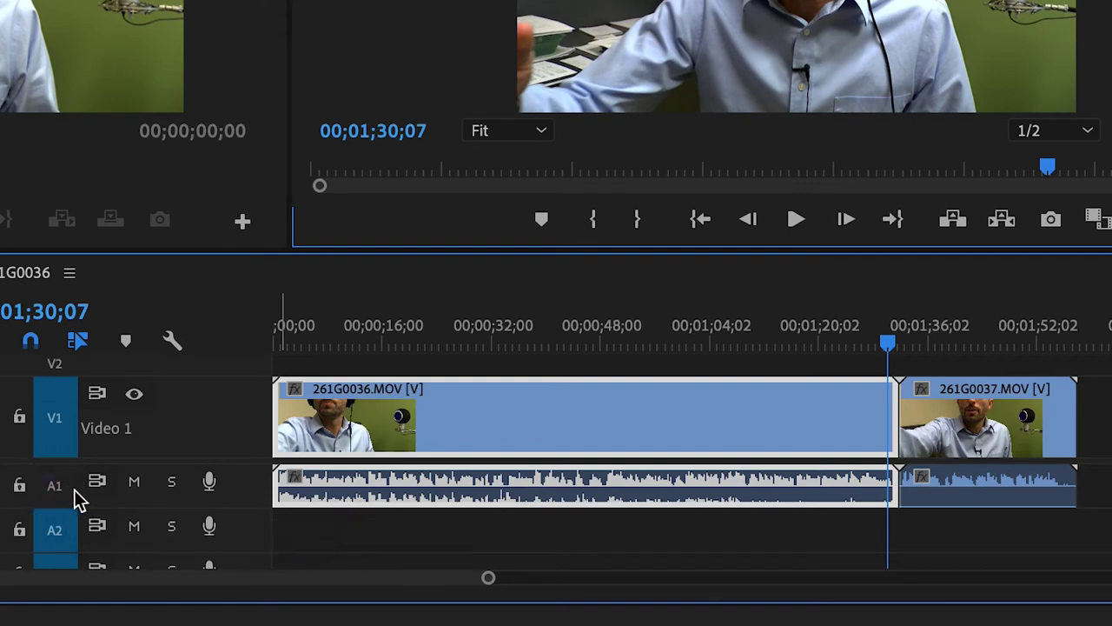
{"action": "left_click", "coordinate": [62, 494]}
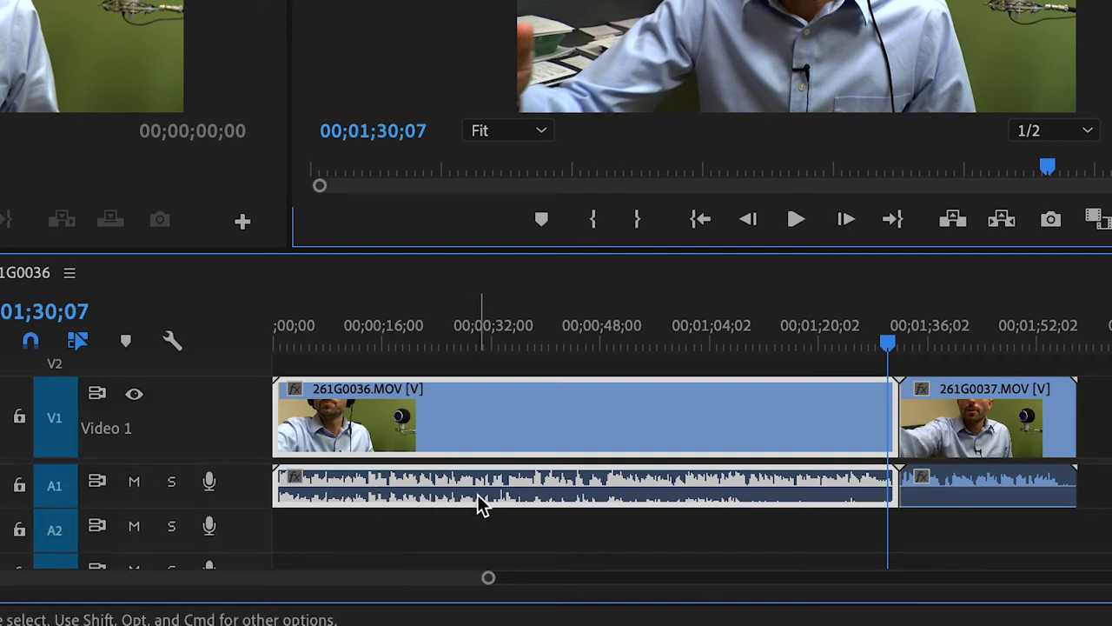
{"action": "left_click_drag", "start_coordinate": [1092, 414], "coordinate": [820, 455]}
{"action": "key", "text": "Delete"}
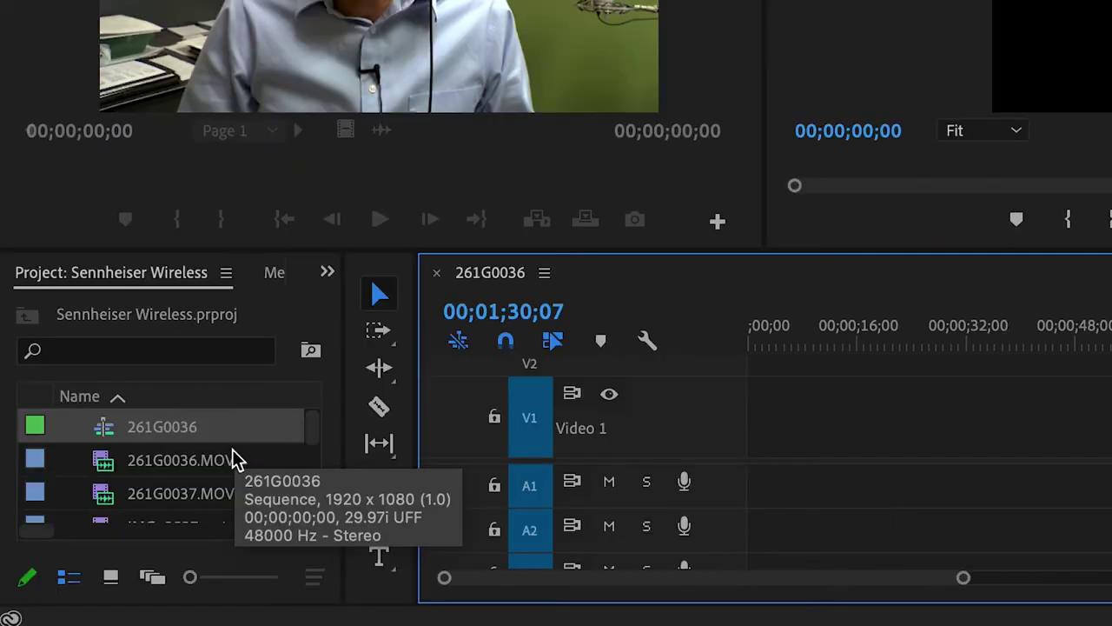
{"action": "left_click", "coordinate": [233, 467]}
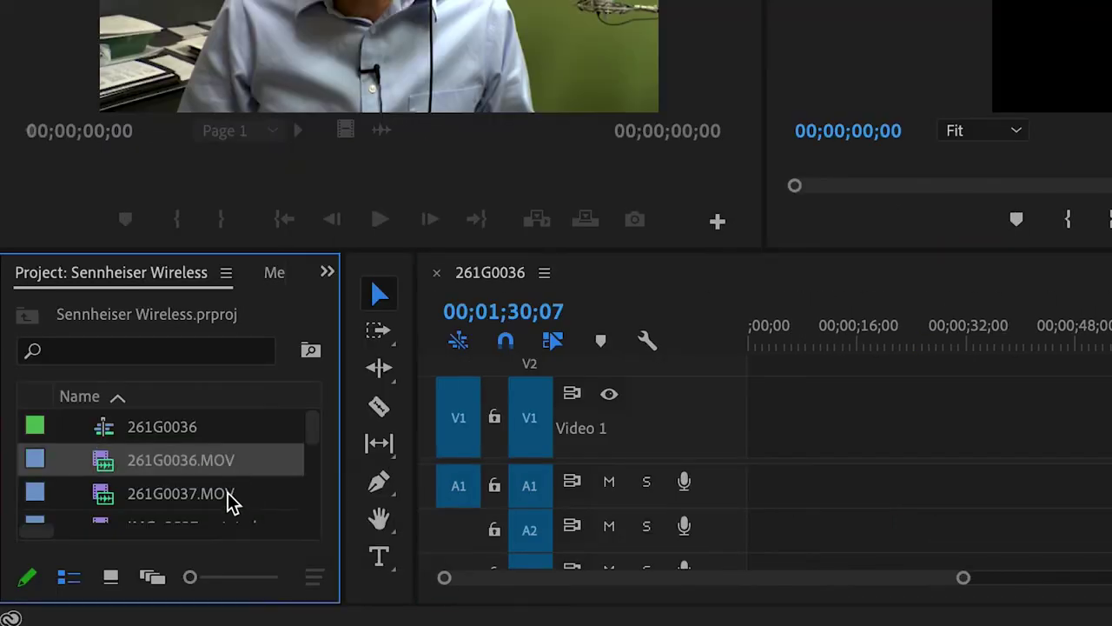
Step: Set both MOV clips' audio channels to Mono with 2 audio clips, L to Clip 1 and R to Clip 2
{"action": "left_click", "coordinate": [231, 500], "text": "shift"}
{"action": "right_click", "coordinate": [219, 467]}
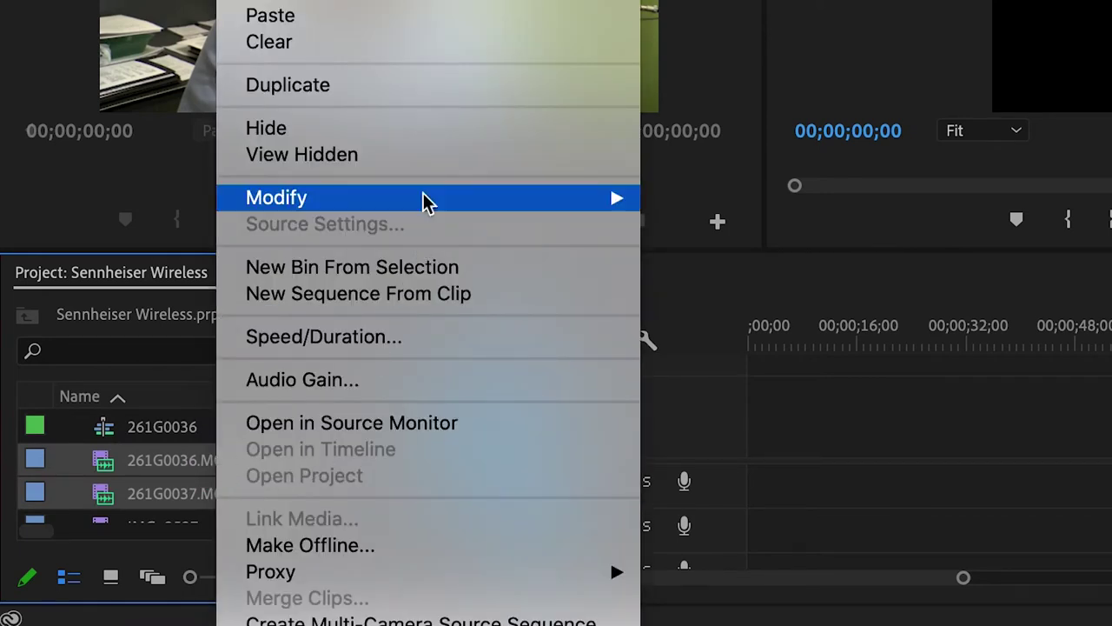
{"action": "mouse_move", "coordinate": [422, 203]}
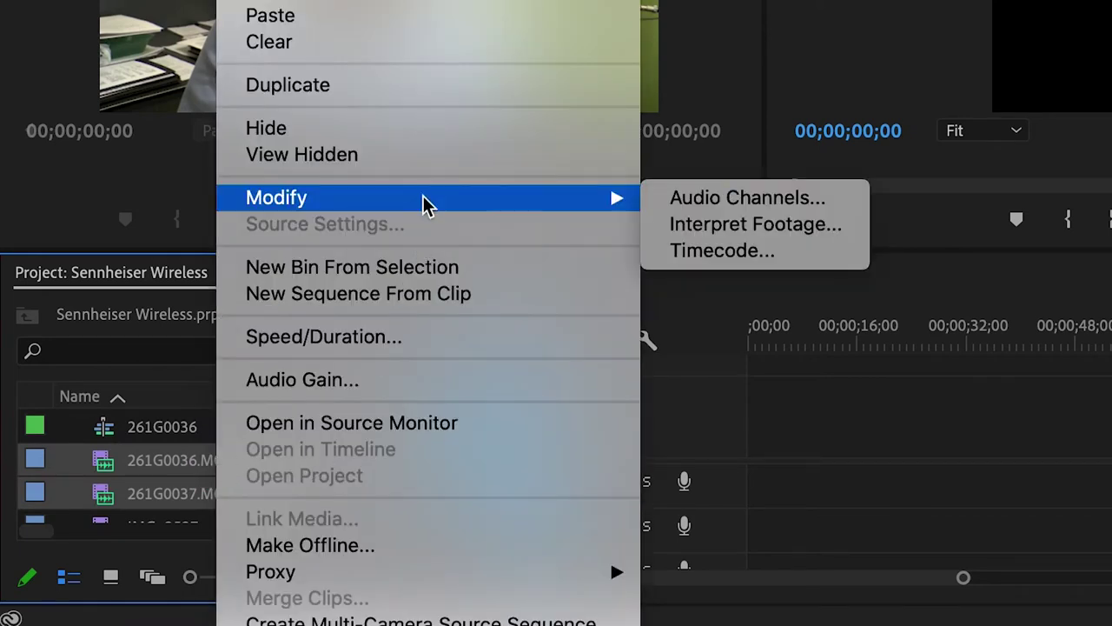
{"action": "left_click", "coordinate": [717, 205]}
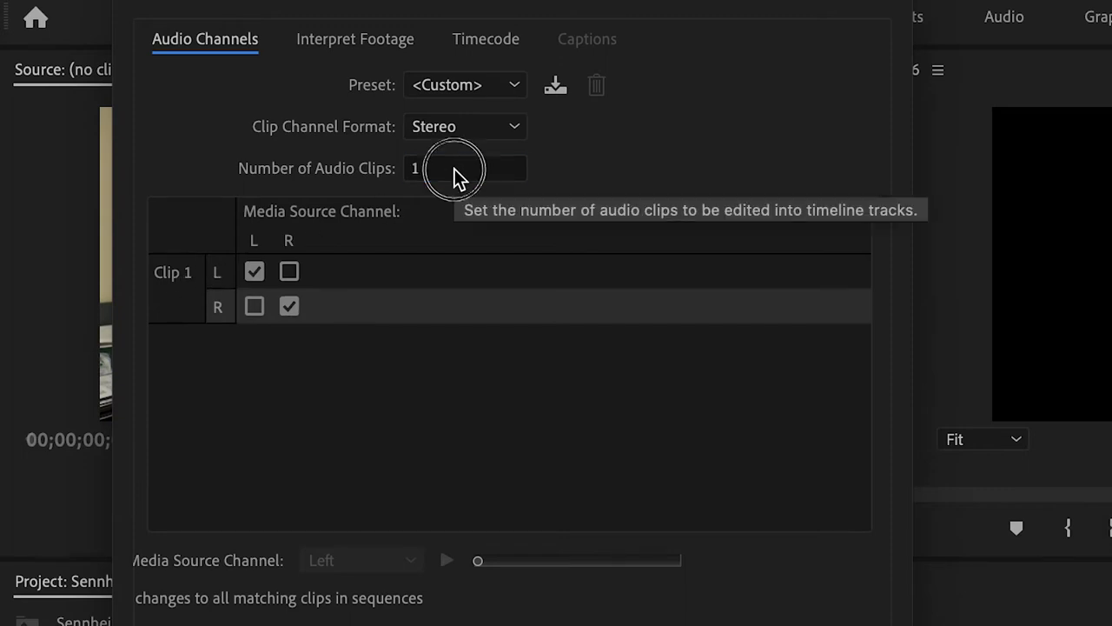
{"action": "left_click", "coordinate": [416, 169]}
{"action": "type", "text": "2"}
{"action": "left_click", "coordinate": [491, 131]}
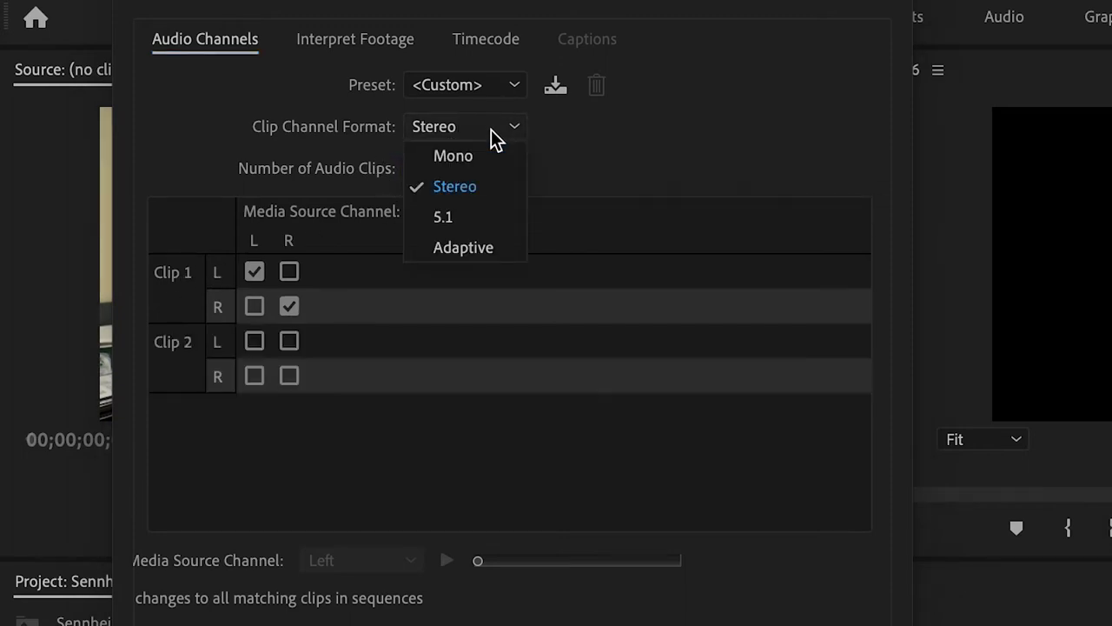
{"action": "left_click", "coordinate": [475, 164]}
{"action": "left_click", "coordinate": [271, 368]}
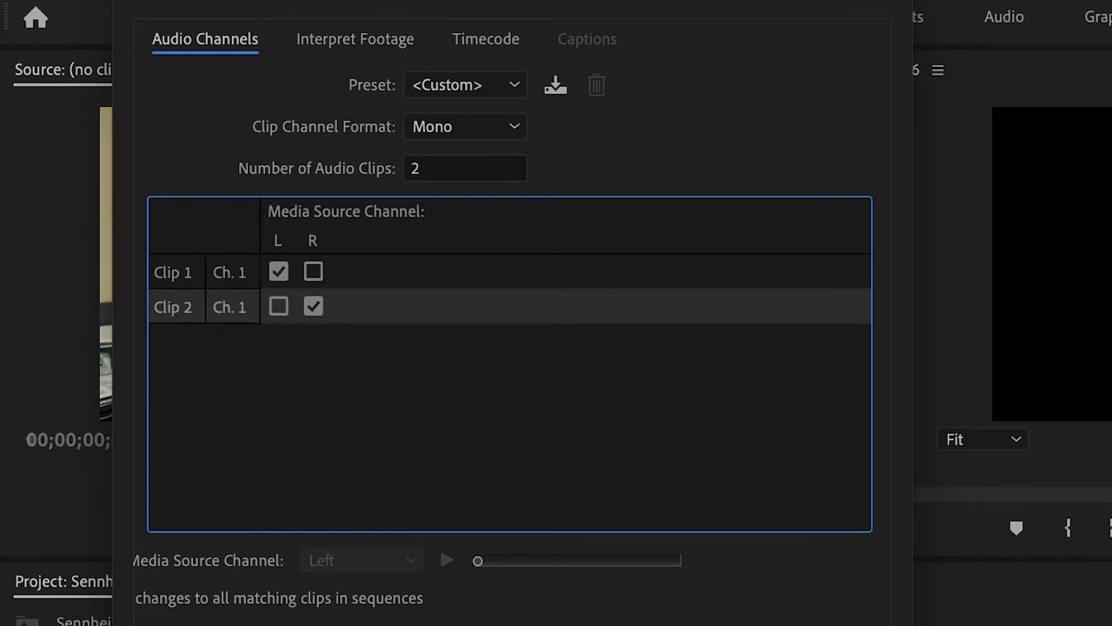
{"action": "key", "text": "Return"}
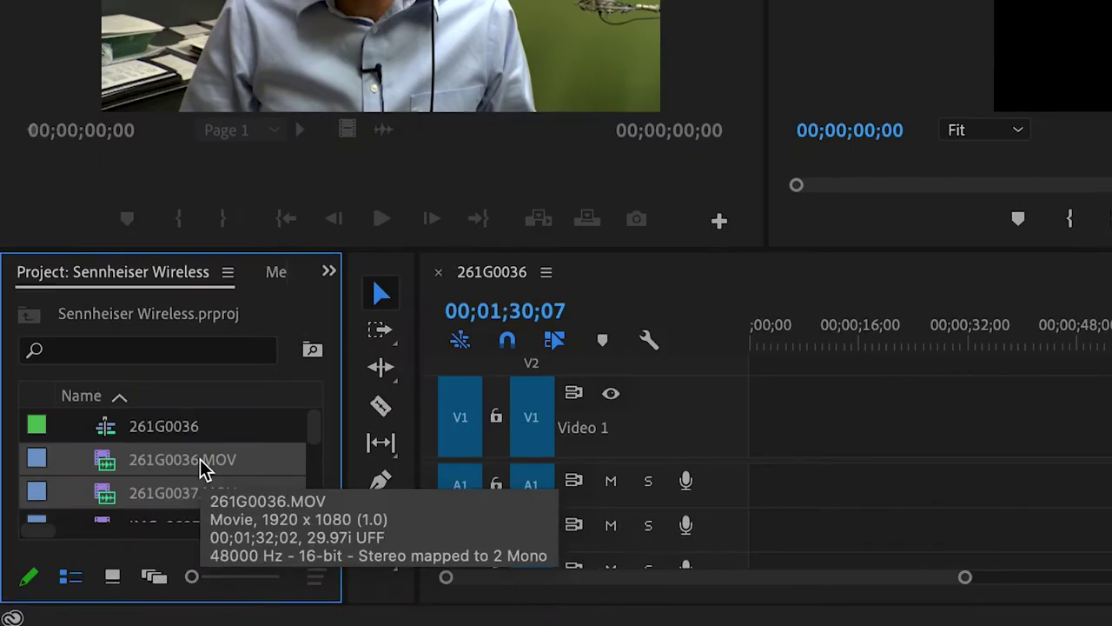
Step: Drag both interview clips from the Project panel onto the V1 track
{"action": "left_click_drag", "start_coordinate": [200, 460], "coordinate": [778, 431]}
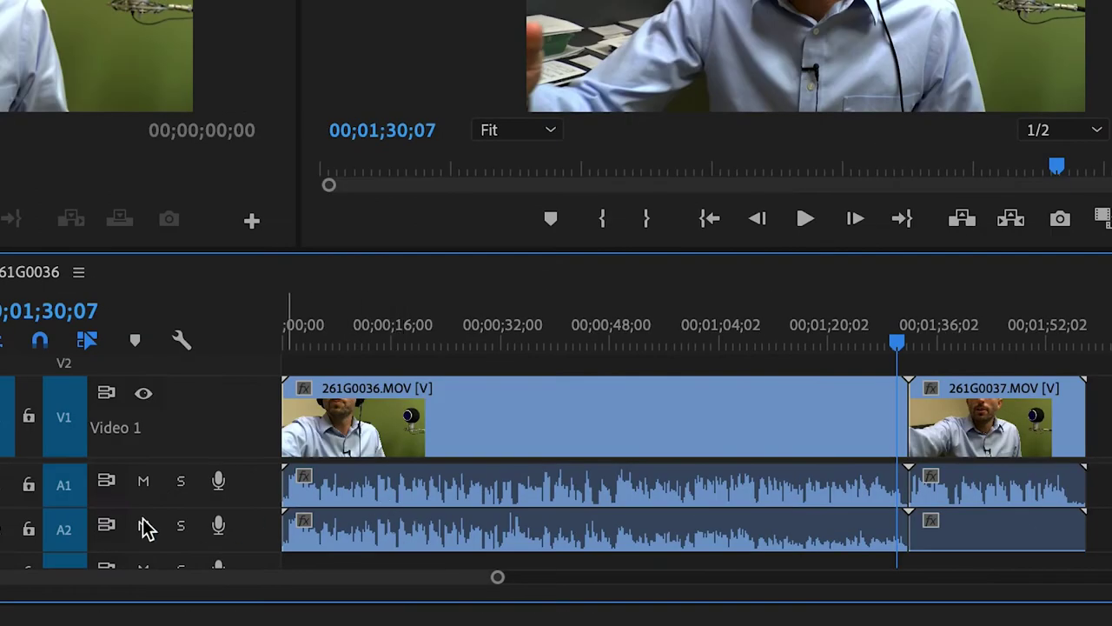
{"action": "left_click", "coordinate": [395, 508]}
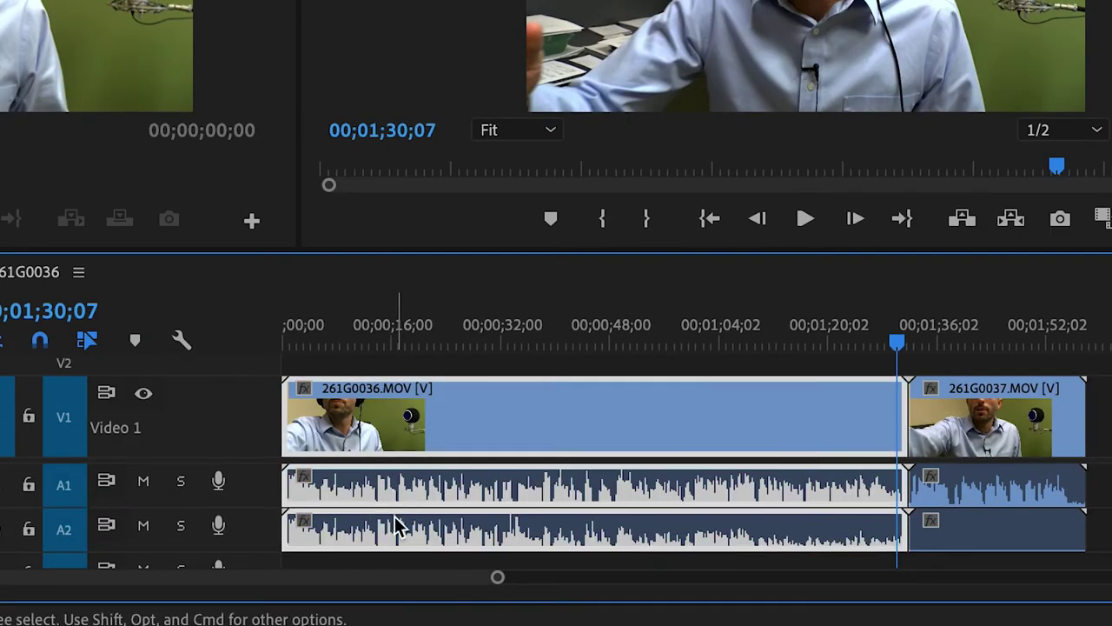
{"action": "left_click", "coordinate": [989, 526]}
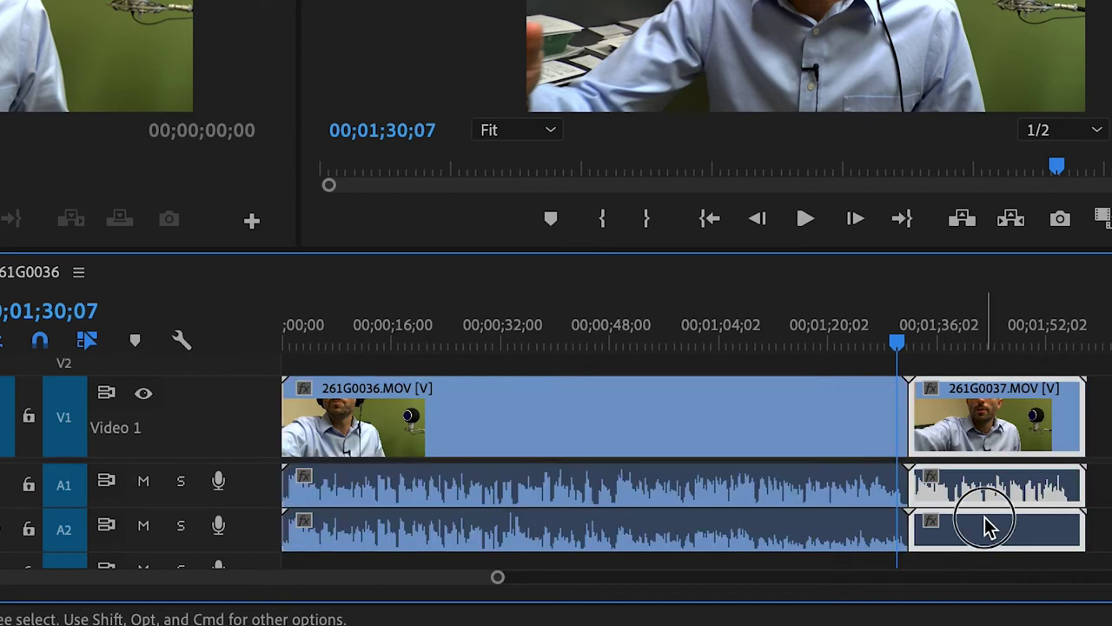
{"action": "left_click", "coordinate": [869, 532]}
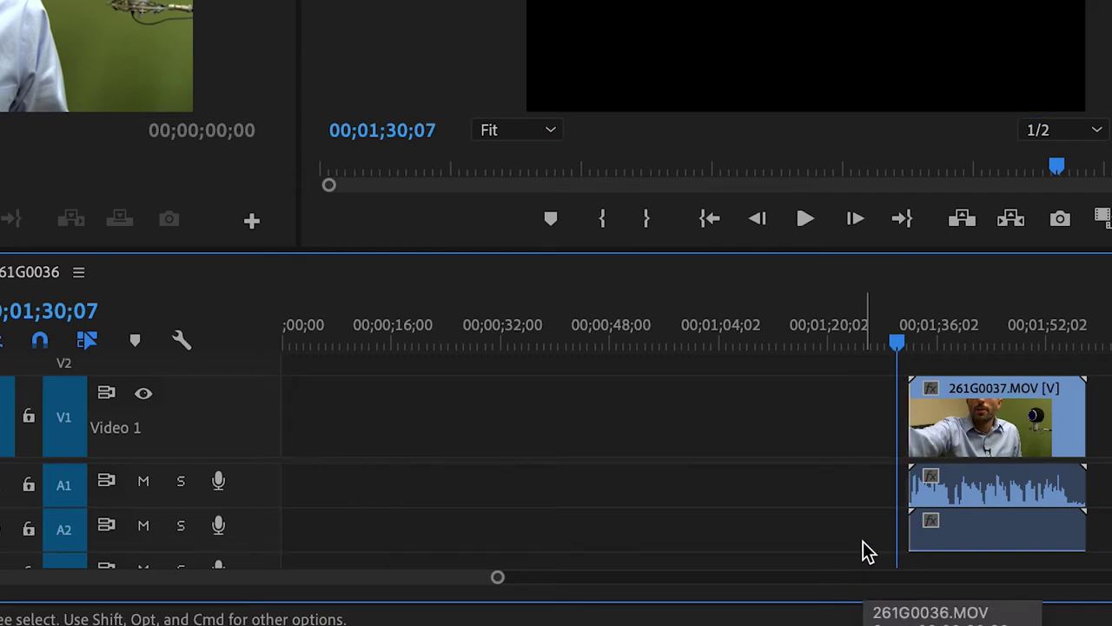
Step: Unlink 261G0036.MOV's video from its A1 and A2 mono audio clips
{"action": "left_click", "coordinate": [863, 542]}
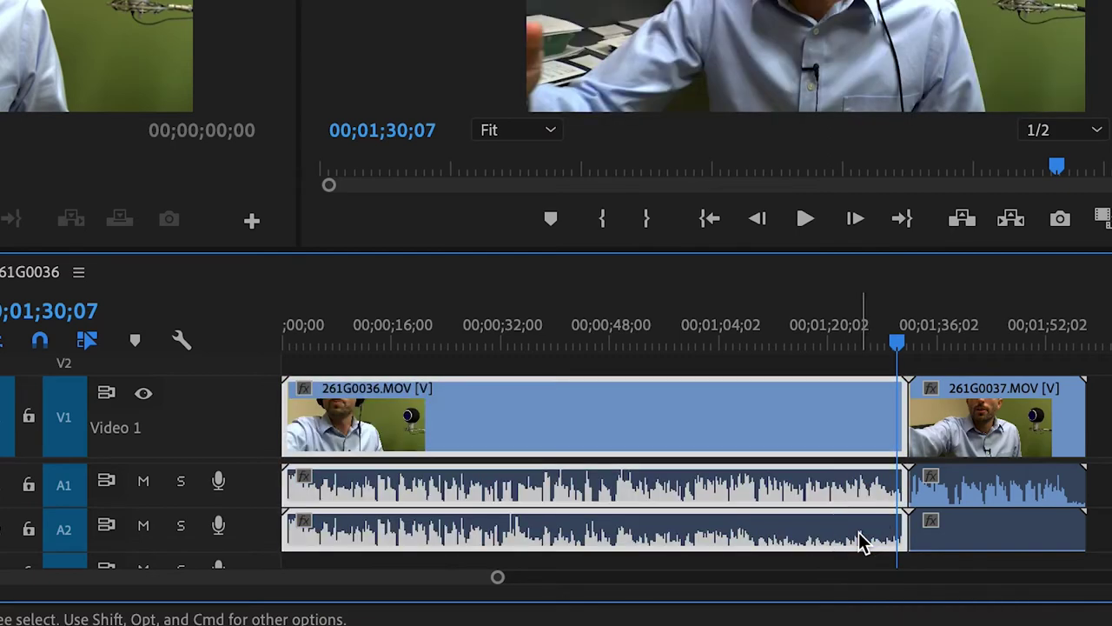
{"action": "right_click", "coordinate": [785, 437]}
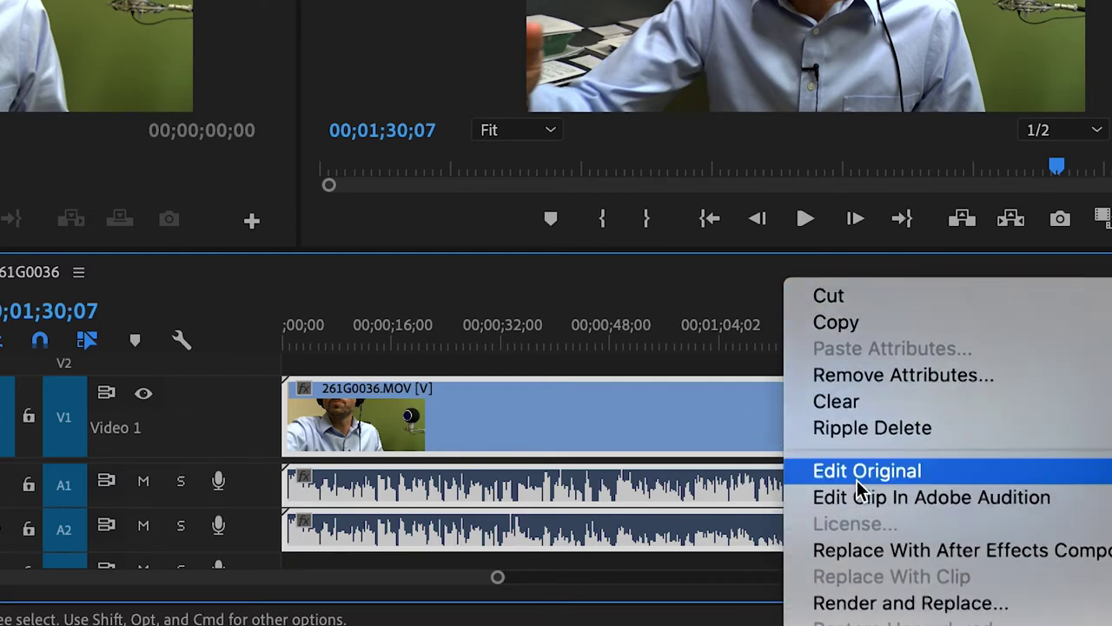
{"action": "scroll", "coordinate": [862, 488], "scroll_direction": "down", "scroll_amount": 5}
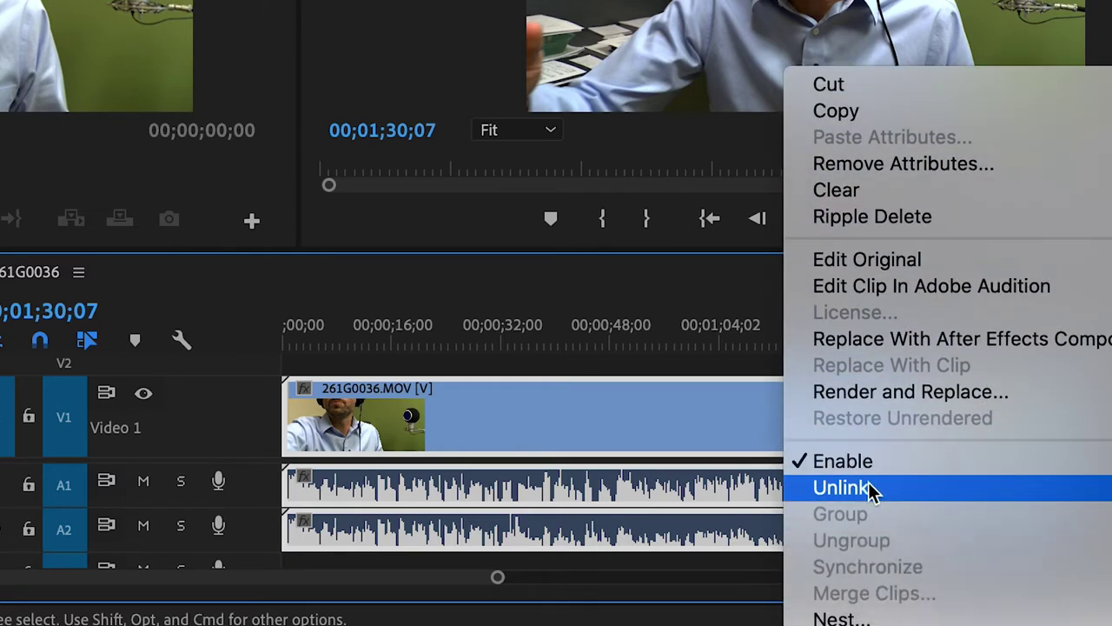
{"action": "left_click", "coordinate": [867, 487]}
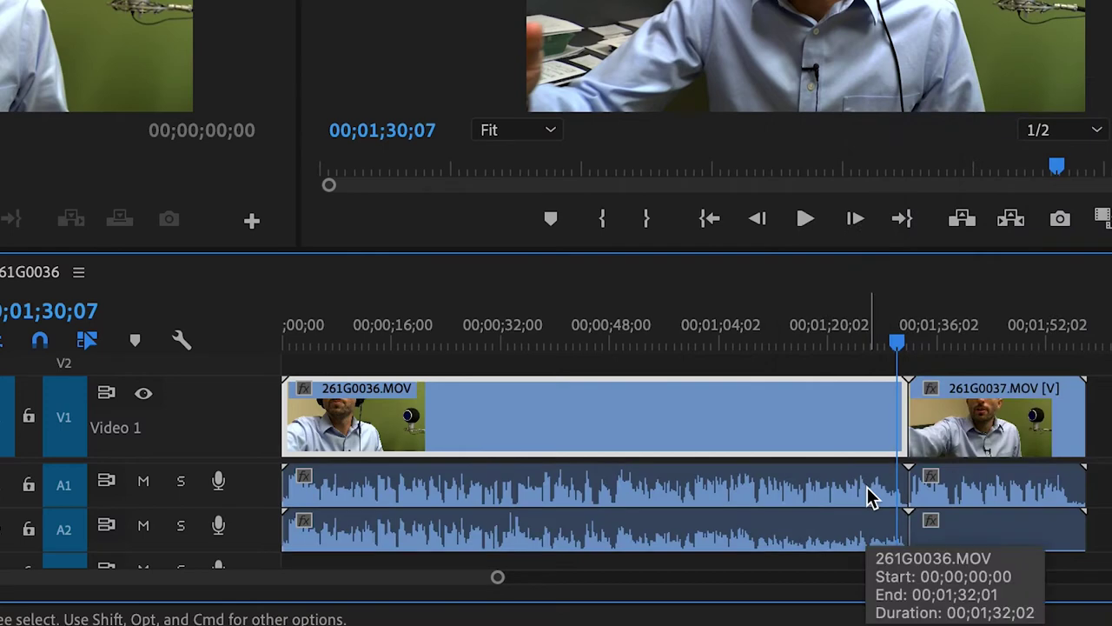
{"action": "left_click", "coordinate": [850, 489]}
Step: Select 261G0036.MOV's A2 audio and play from 00;01;11;18 to listen
{"action": "left_click", "coordinate": [847, 529]}
{"action": "left_click", "coordinate": [850, 489]}
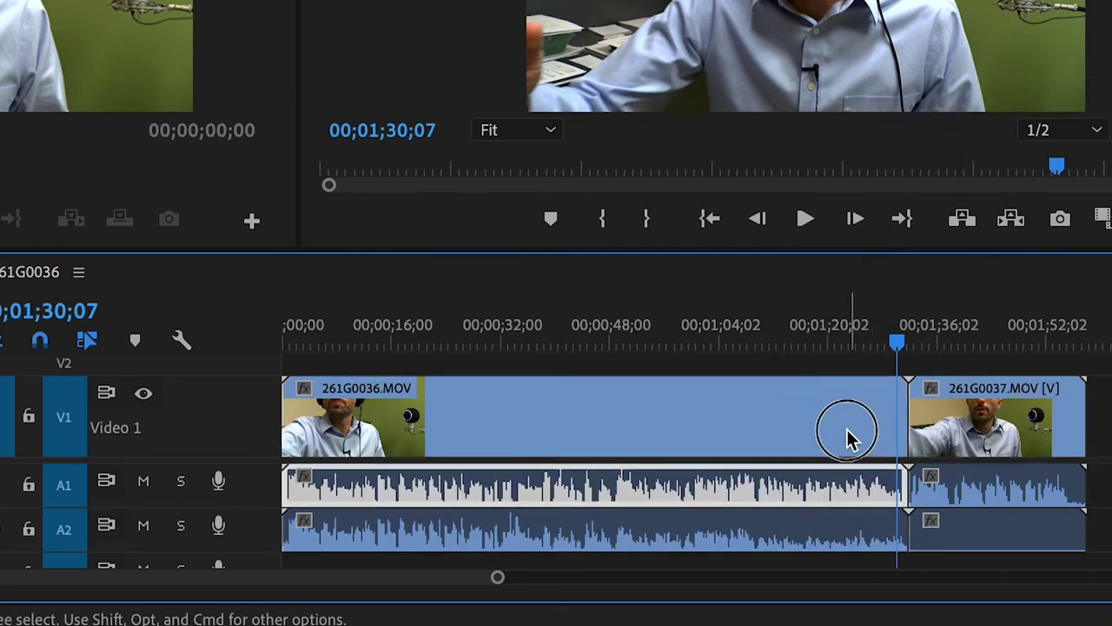
{"action": "left_click", "coordinate": [847, 436]}
{"action": "left_click", "coordinate": [850, 494]}
{"action": "left_click", "coordinate": [840, 529]}
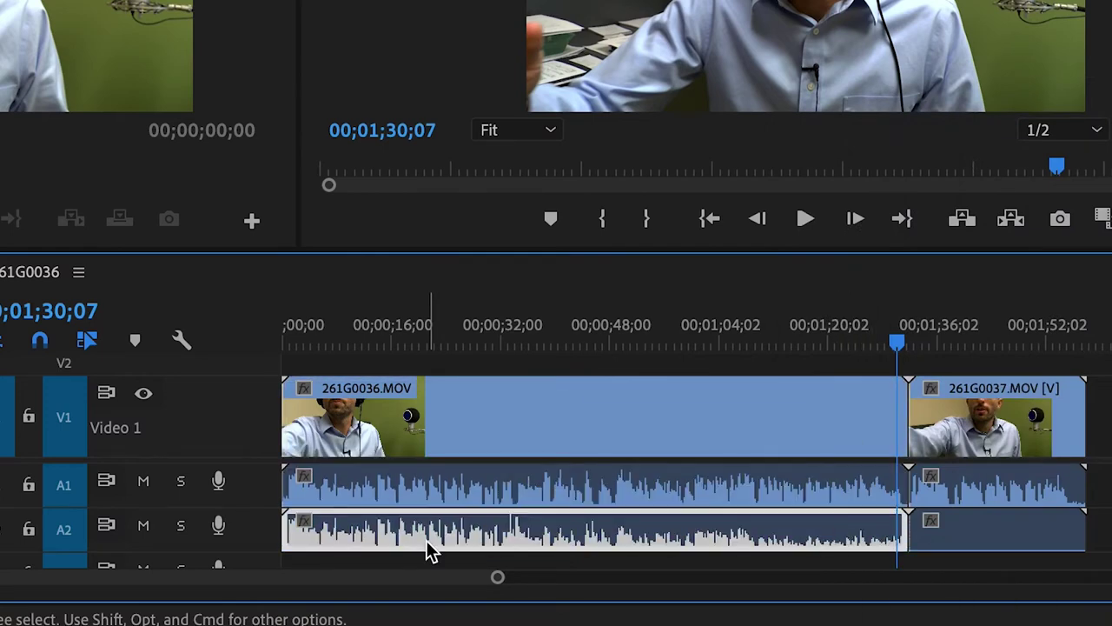
{"action": "left_click_drag", "start_coordinate": [718, 355], "coordinate": [773, 352]}
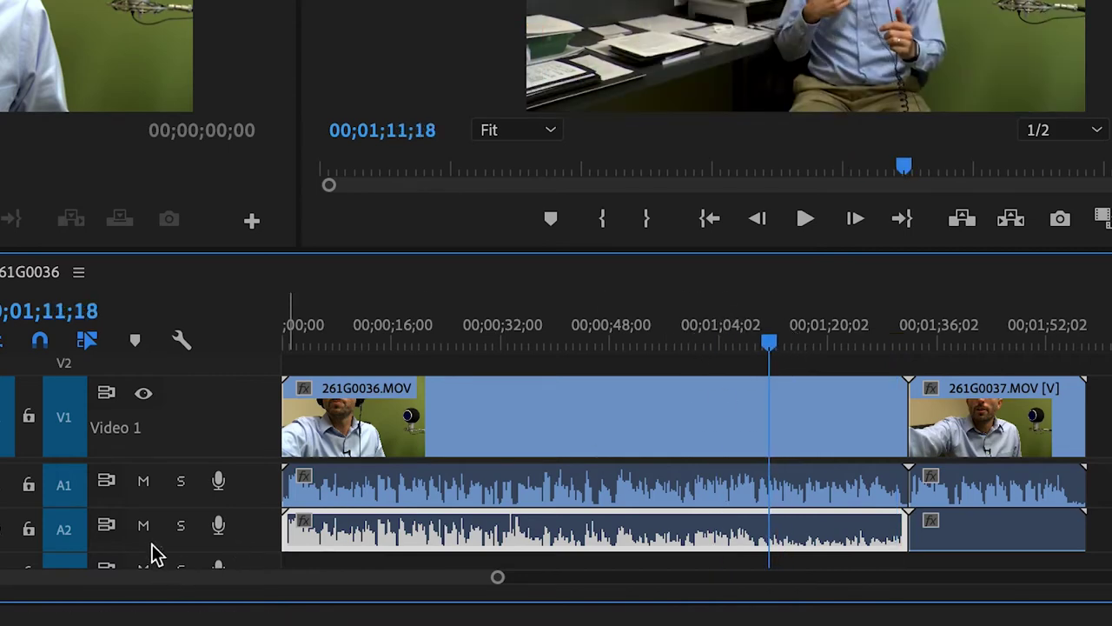
{"action": "key", "text": "space"}
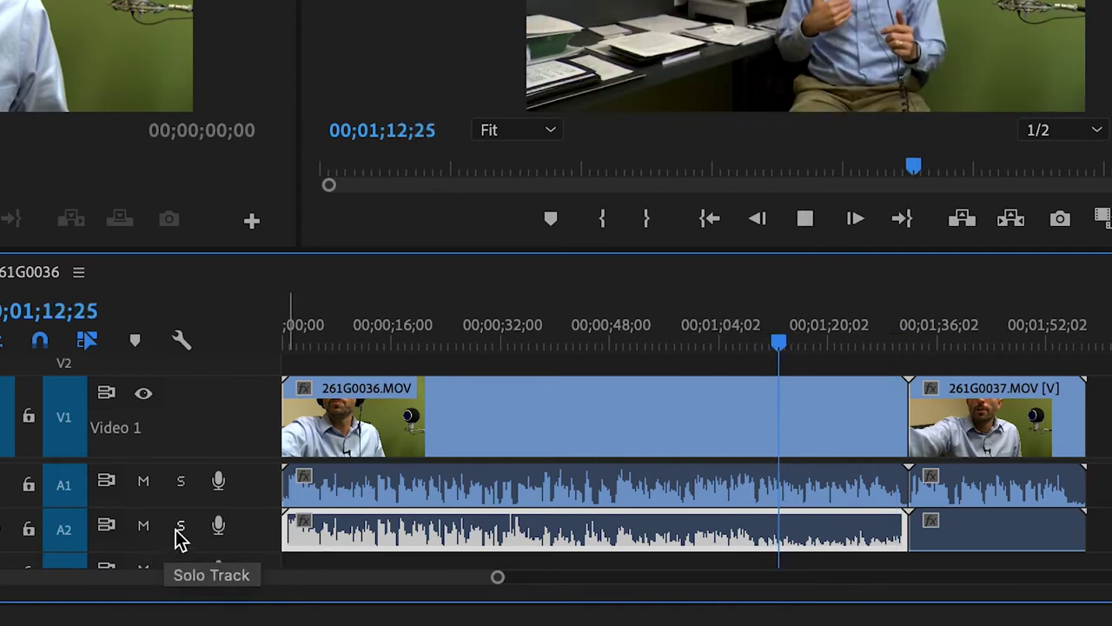
Step: Solo track A2 to audition it, unsolo it, and delete the A2 audio clip
{"action": "left_click", "coordinate": [177, 532]}
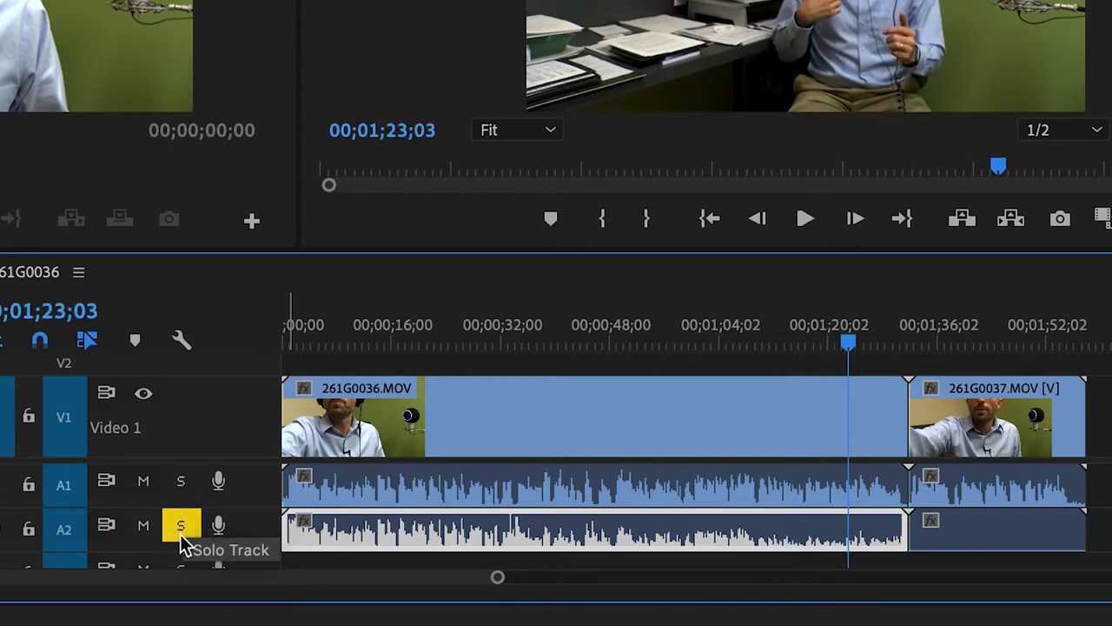
{"action": "left_click", "coordinate": [181, 527]}
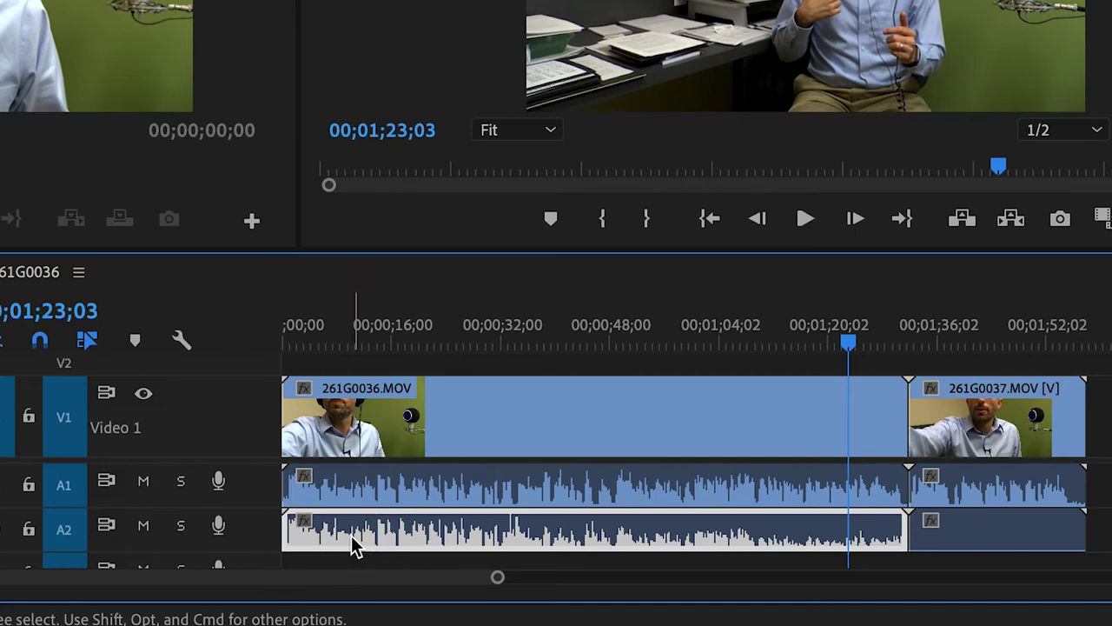
{"action": "key", "text": "BackSpace"}
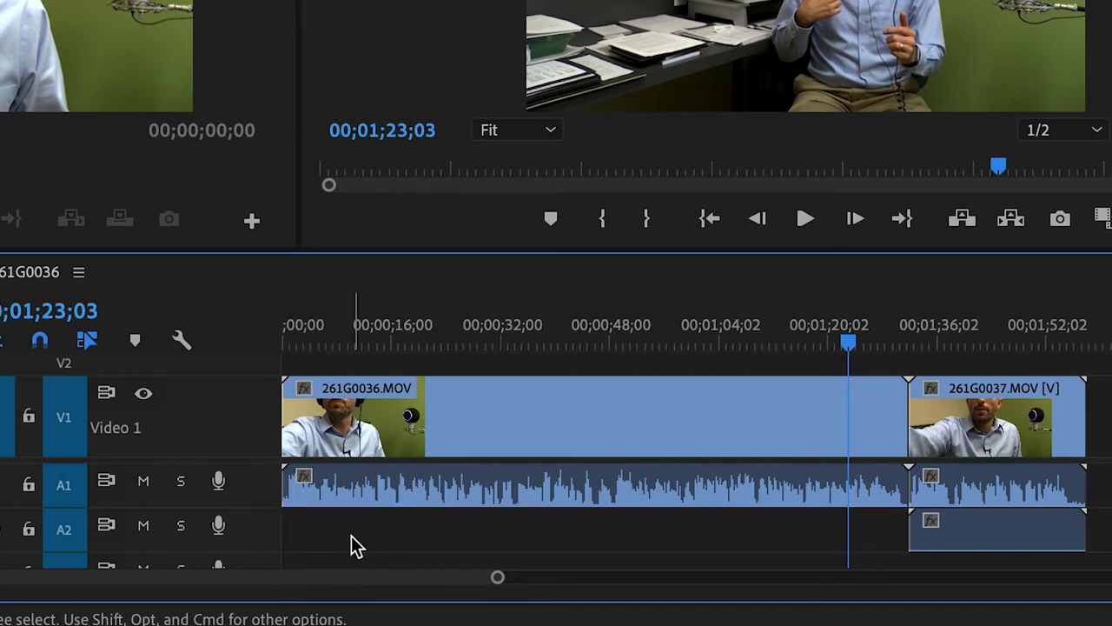
{"action": "left_click", "coordinate": [538, 346]}
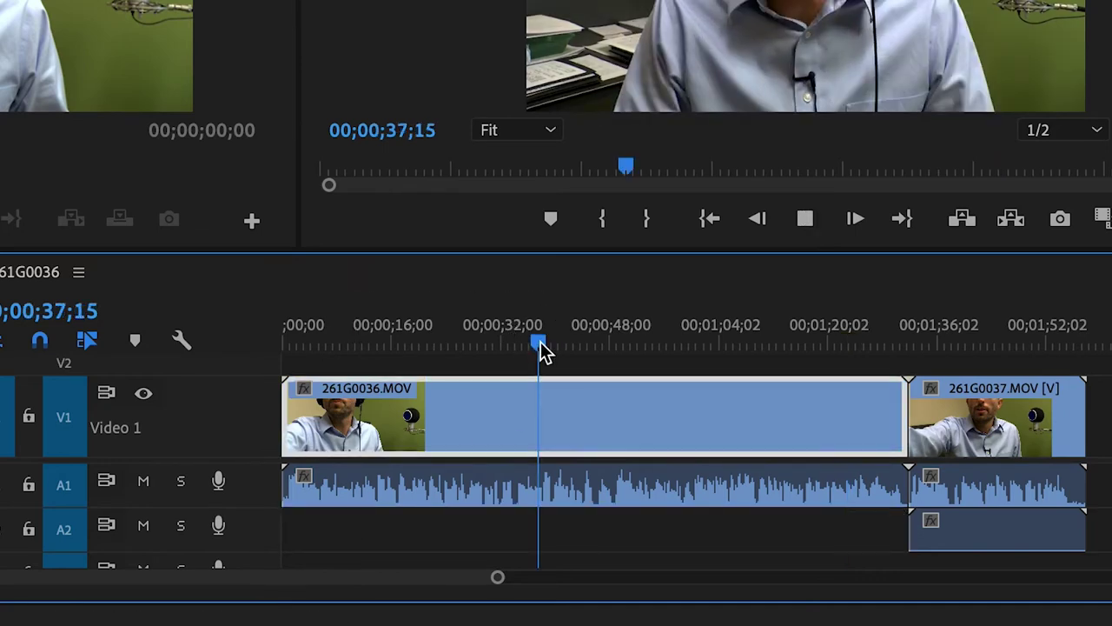
{"action": "key", "text": "space"}
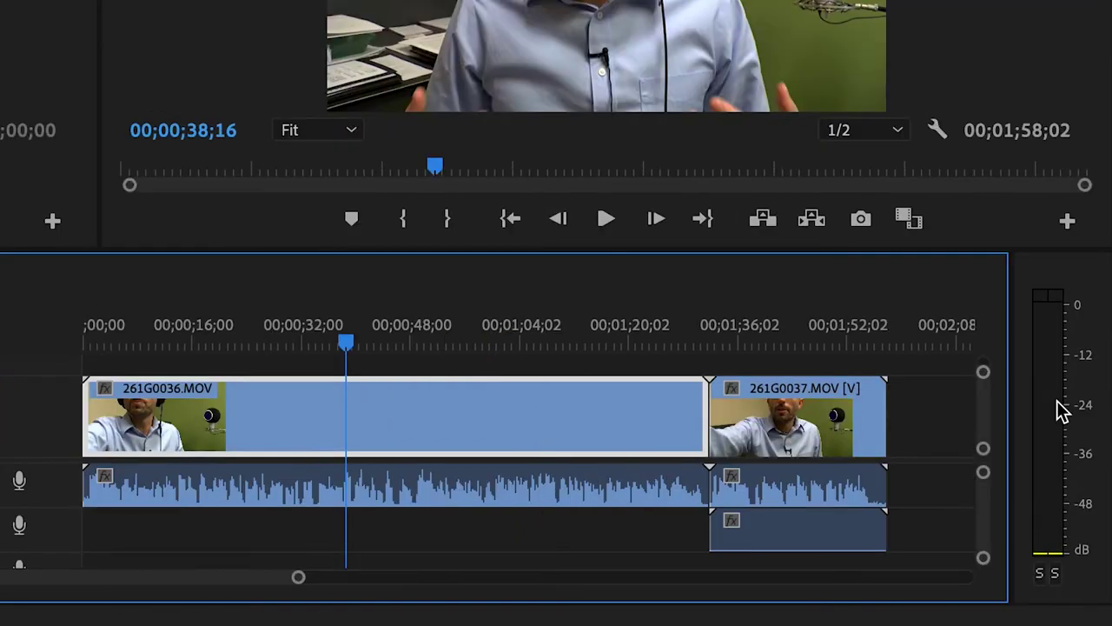
{"action": "left_click_drag", "start_coordinate": [591, 346], "coordinate": [375, 352]}
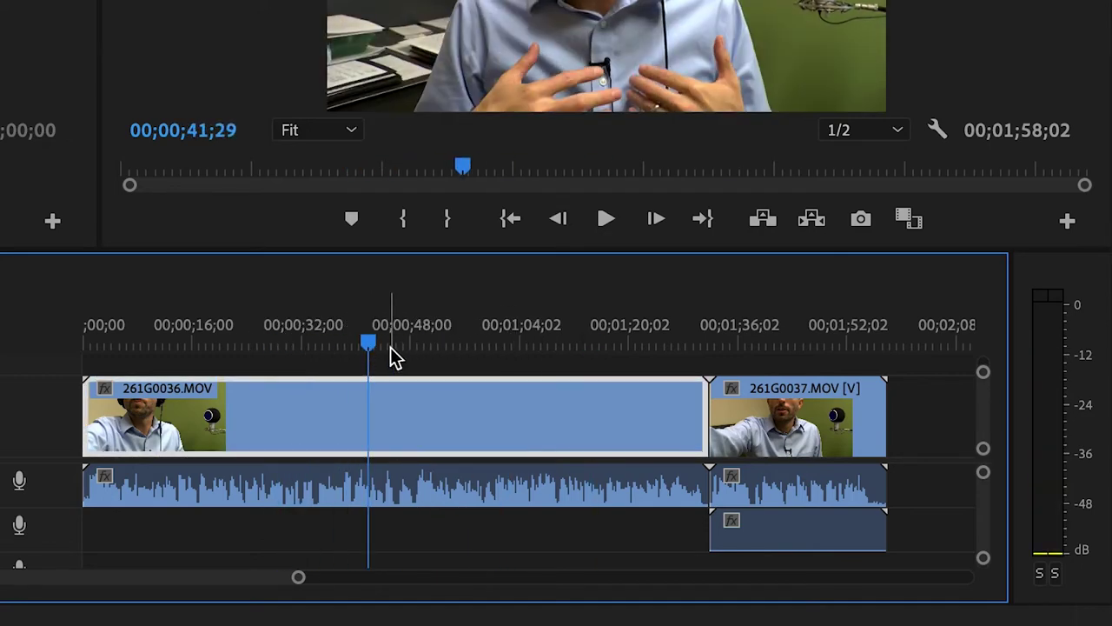
{"action": "left_click", "coordinate": [433, 351]}
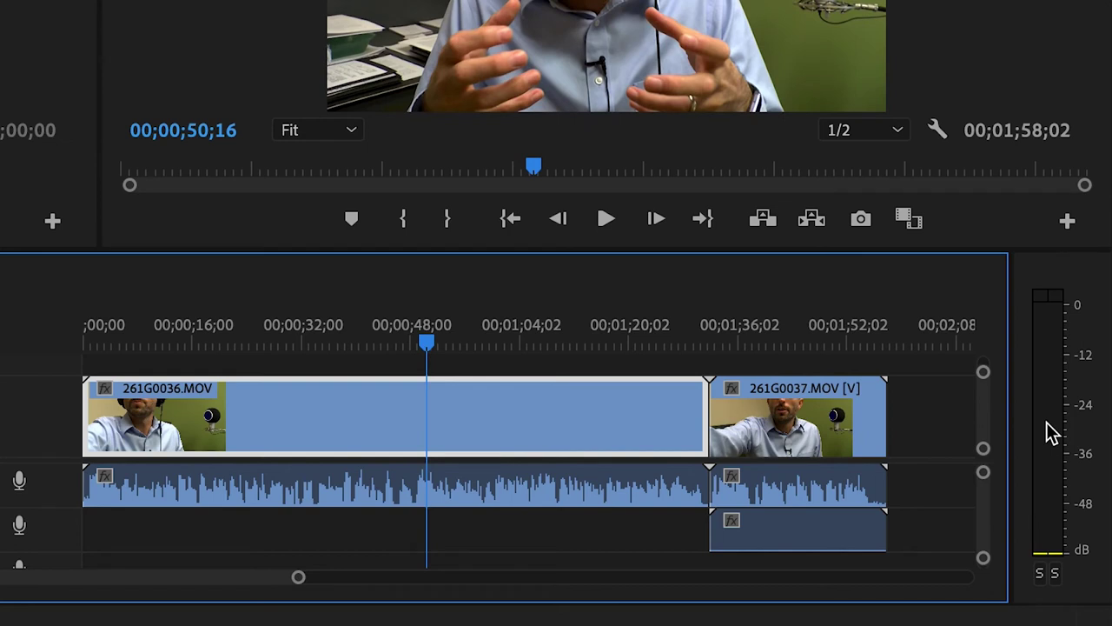
{"action": "key", "text": "space"}
{"action": "key", "text": "space"}
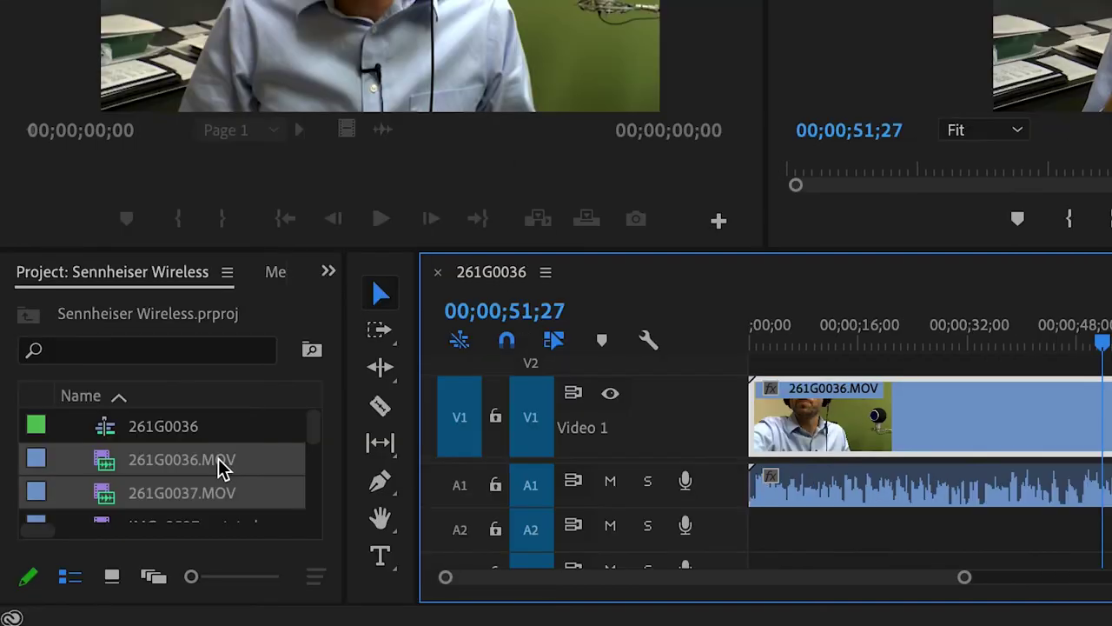
{"action": "right_click", "coordinate": [217, 459]}
Step: Confirm 261G0036.MOV's Audio Channels stay Mono with 2 clips, then select both sequence clips
{"action": "mouse_move", "coordinate": [382, 199]}
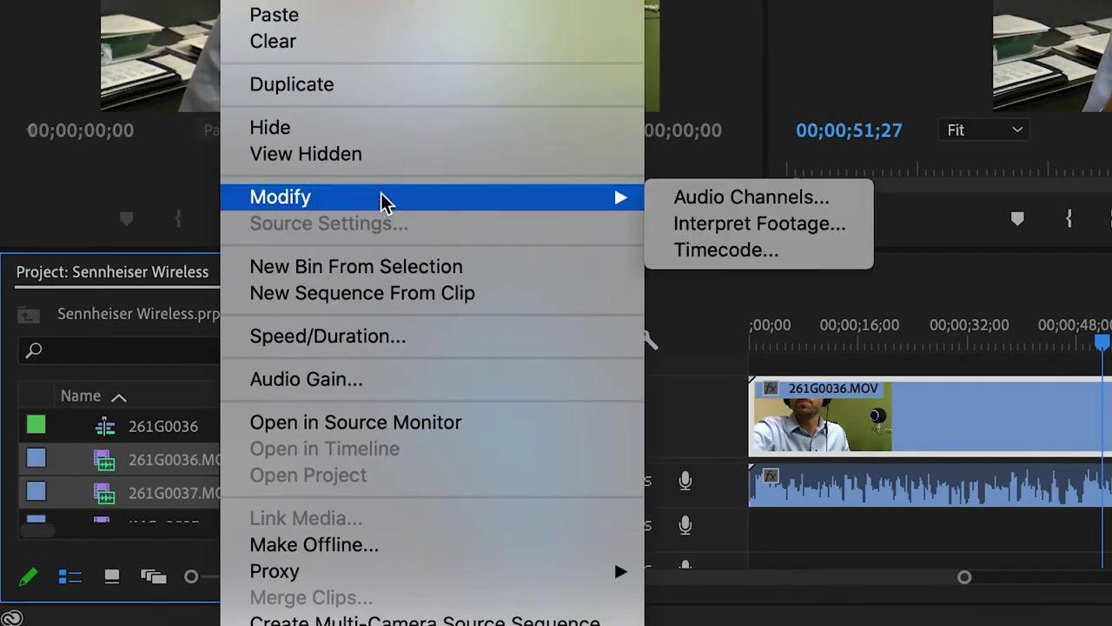
{"action": "left_click", "coordinate": [695, 200]}
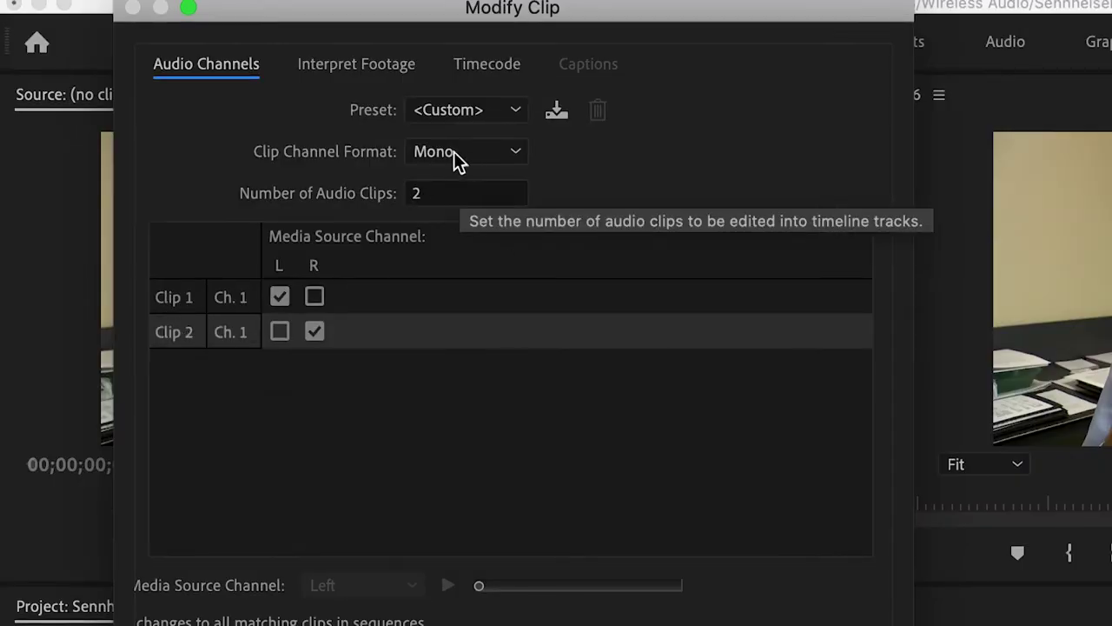
{"action": "key", "text": "Return"}
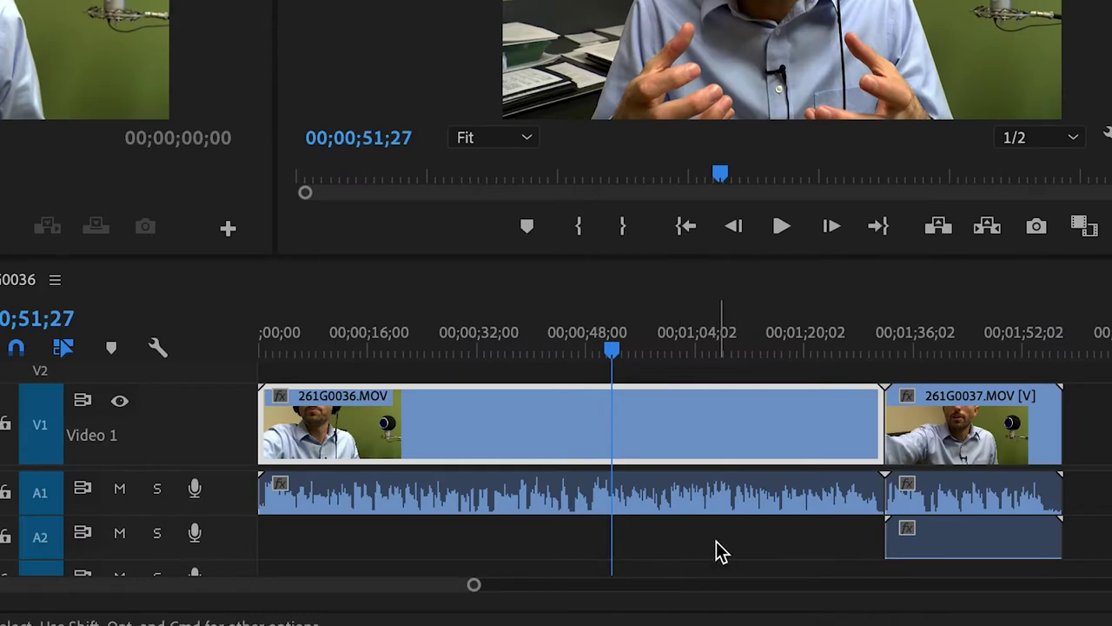
{"action": "left_click", "coordinate": [993, 495]}
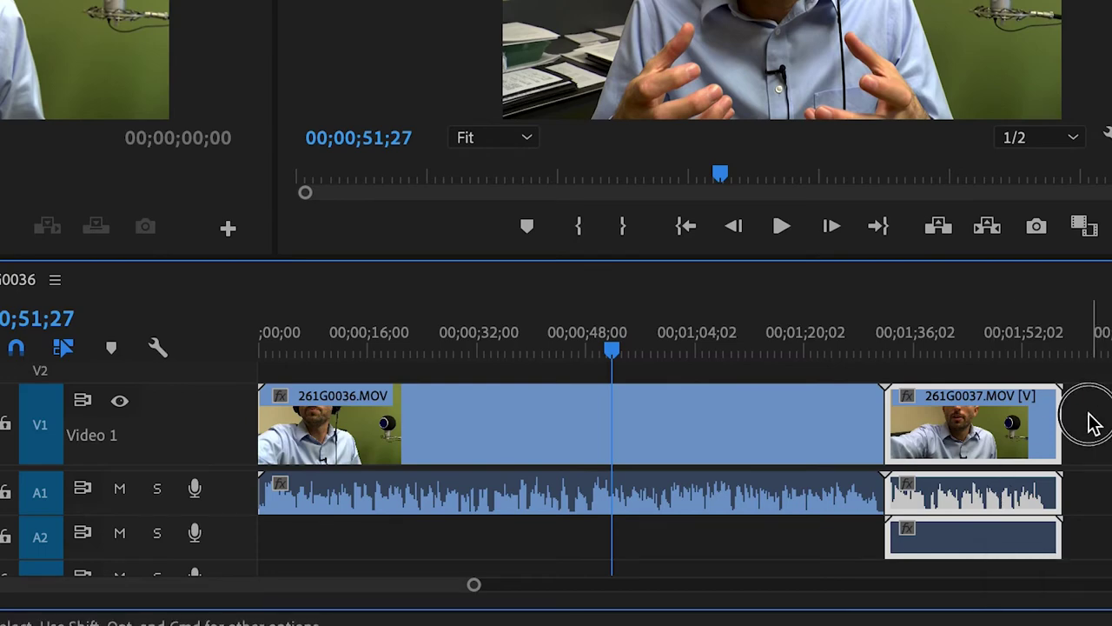
{"action": "left_click_drag", "start_coordinate": [1067, 417], "coordinate": [744, 566]}
Step: Delete the sequence clips and reset both MOV files to Stereo with 1 audio clip
{"action": "key", "text": "Delete"}
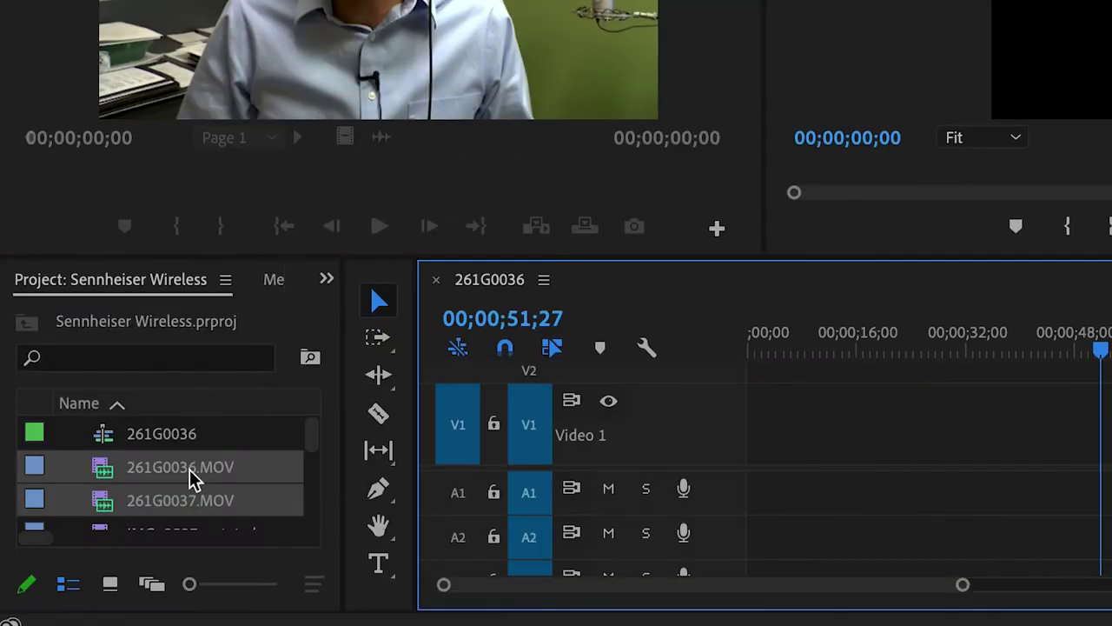
{"action": "right_click", "coordinate": [191, 470]}
{"action": "mouse_move", "coordinate": [330, 208]}
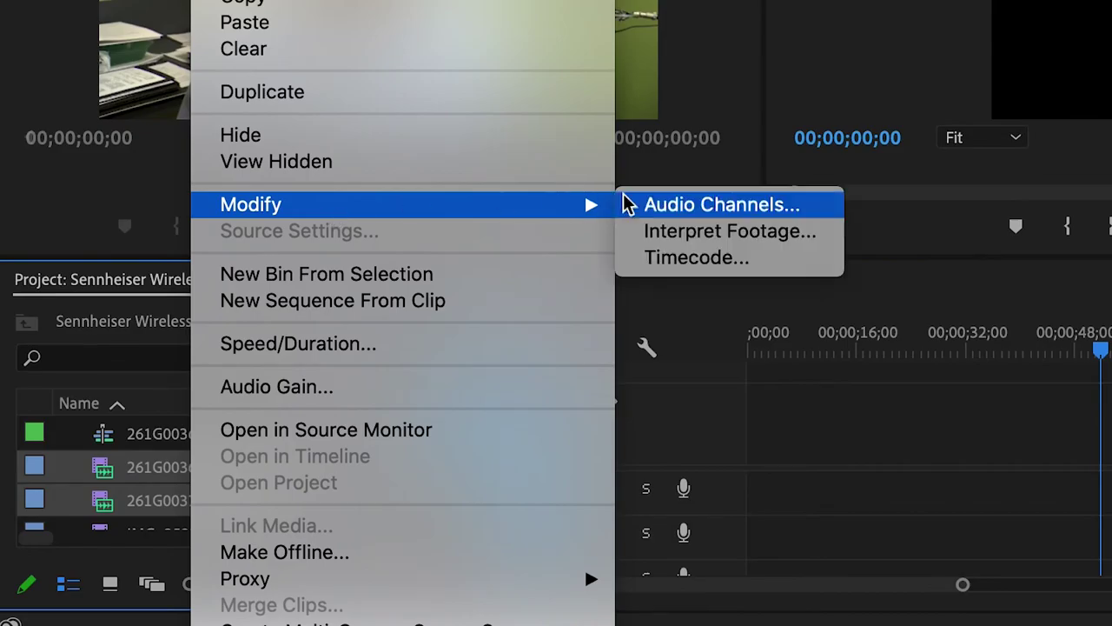
{"action": "left_click", "coordinate": [668, 204]}
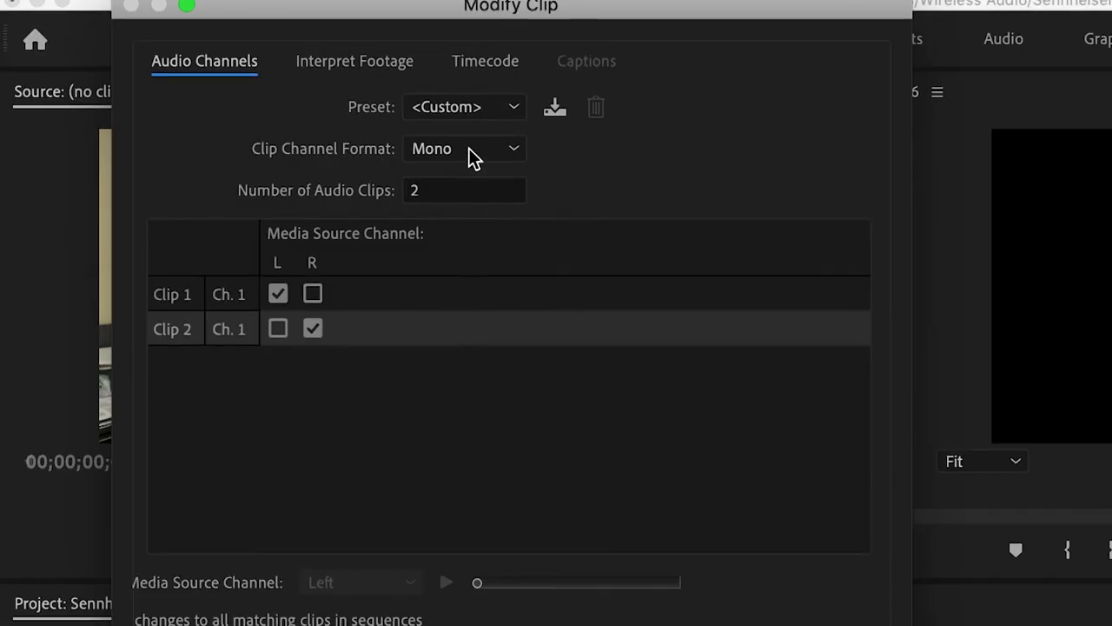
{"action": "left_click", "coordinate": [468, 148]}
{"action": "left_click", "coordinate": [468, 206]}
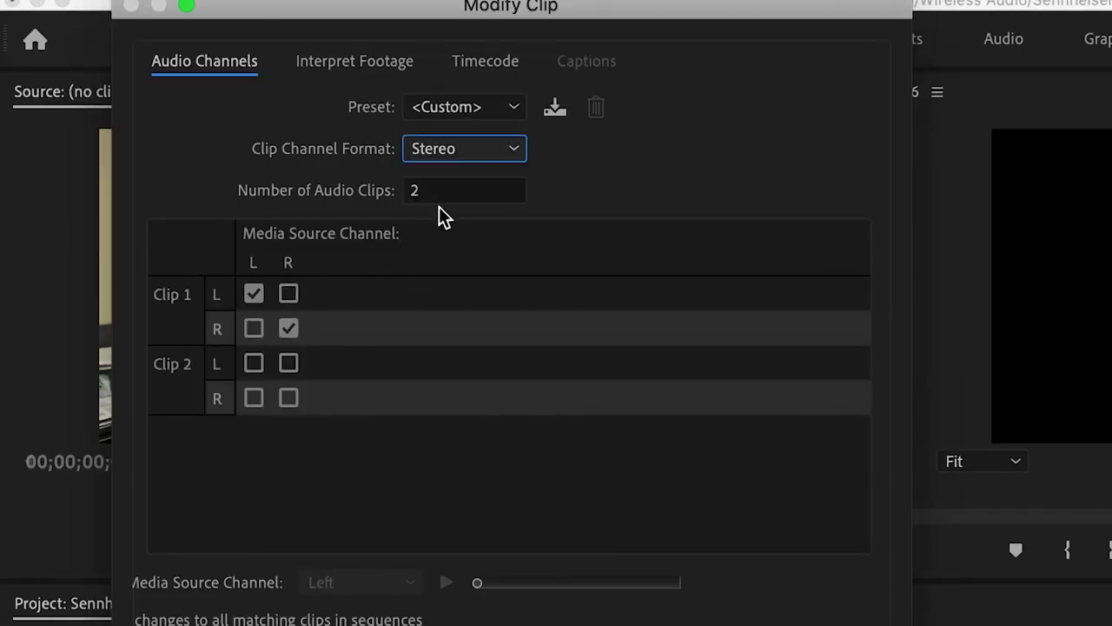
{"action": "key", "text": "Tab"}
{"action": "type", "text": "1"}
{"action": "left_click", "coordinate": [628, 471]}
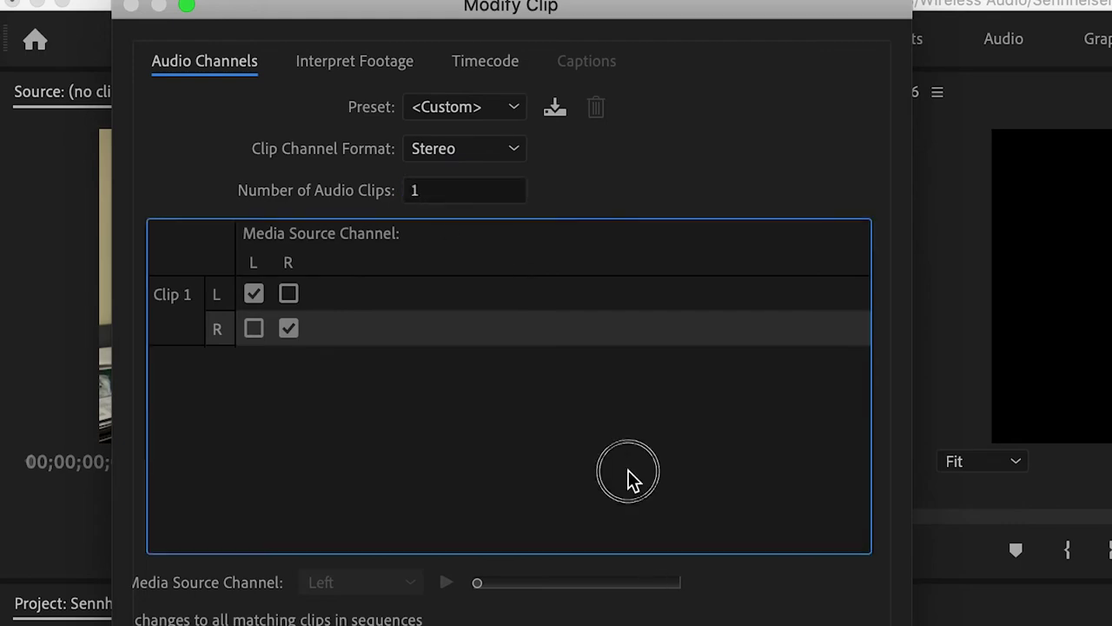
{"action": "key", "text": "Return"}
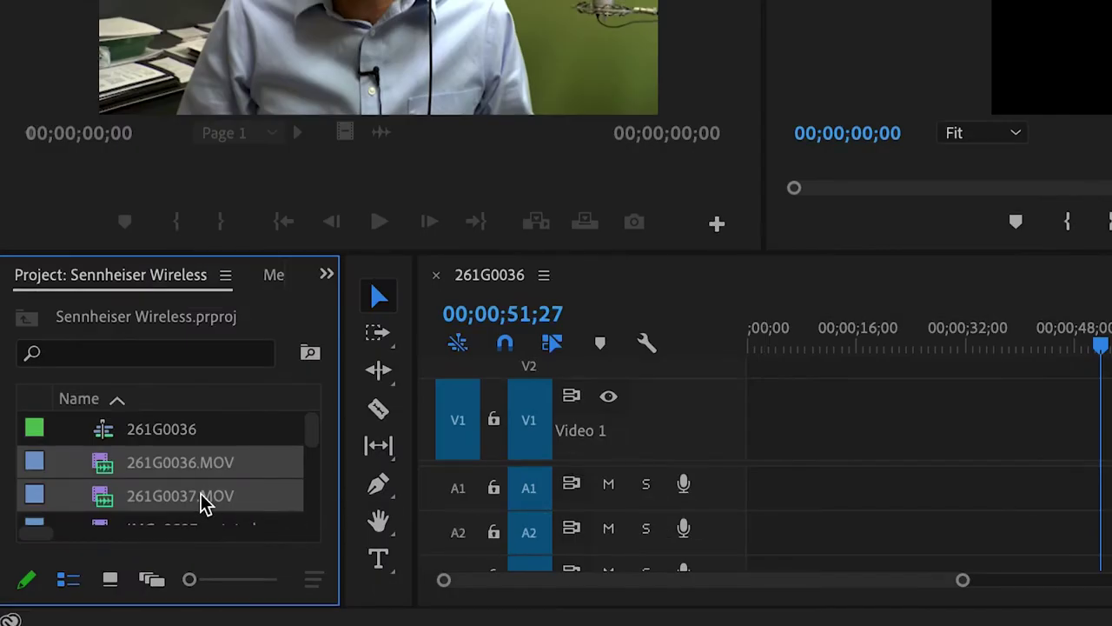
Step: Drag both MOV files to the sequence start, enlarge A1, and play from 00;01;32;06
{"action": "mouse_move", "coordinate": [200, 489]}
{"action": "left_click_drag", "start_coordinate": [199, 488], "coordinate": [755, 484]}
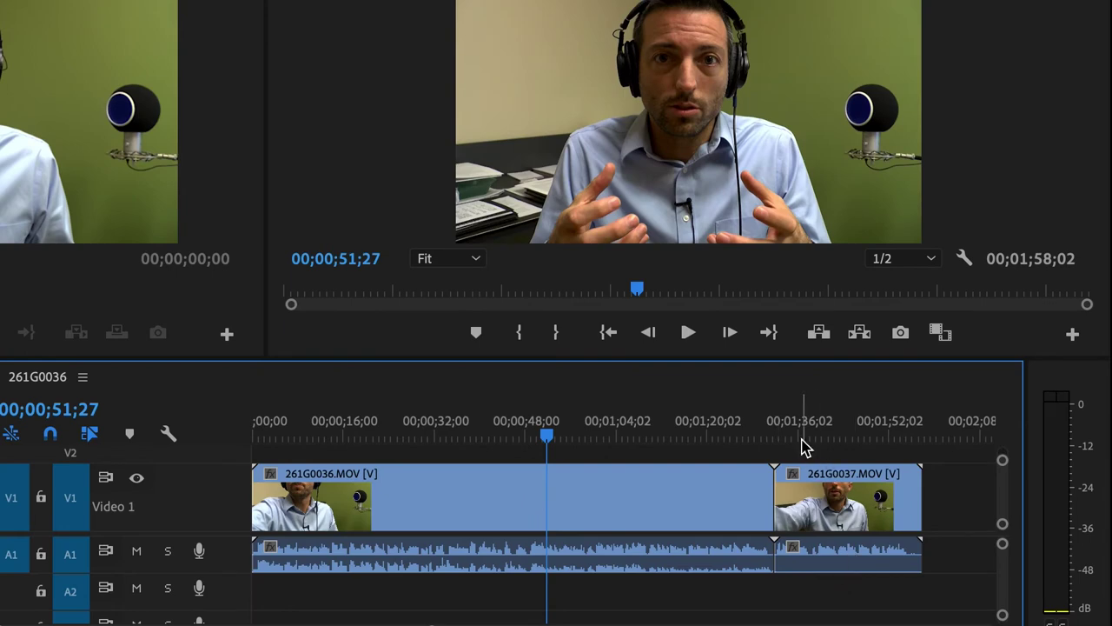
{"action": "left_click", "coordinate": [801, 440]}
{"action": "key", "text": "="}
{"action": "key", "text": "="}
{"action": "key", "text": "="}
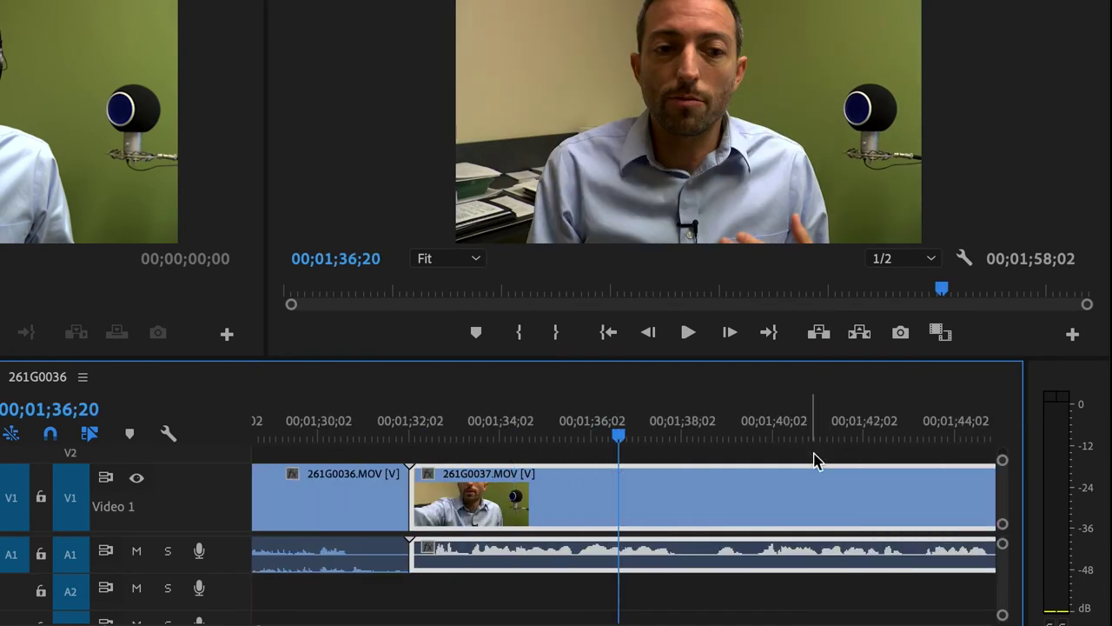
{"action": "left_click_drag", "start_coordinate": [1003, 609], "coordinate": [1005, 609]}
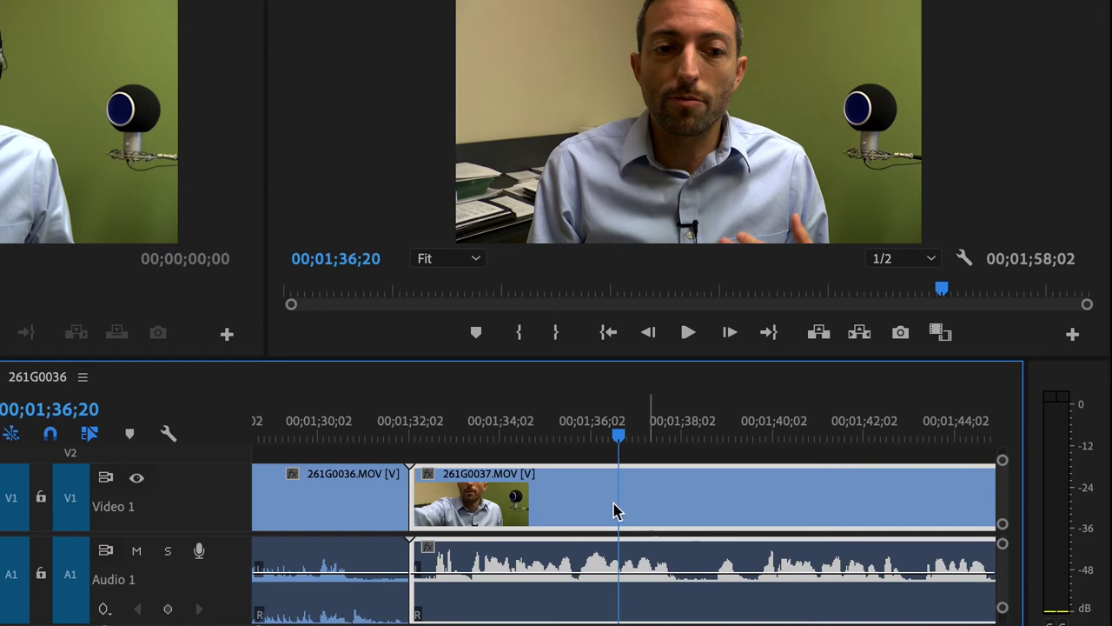
{"action": "left_click", "coordinate": [415, 439]}
{"action": "key", "text": "-"}
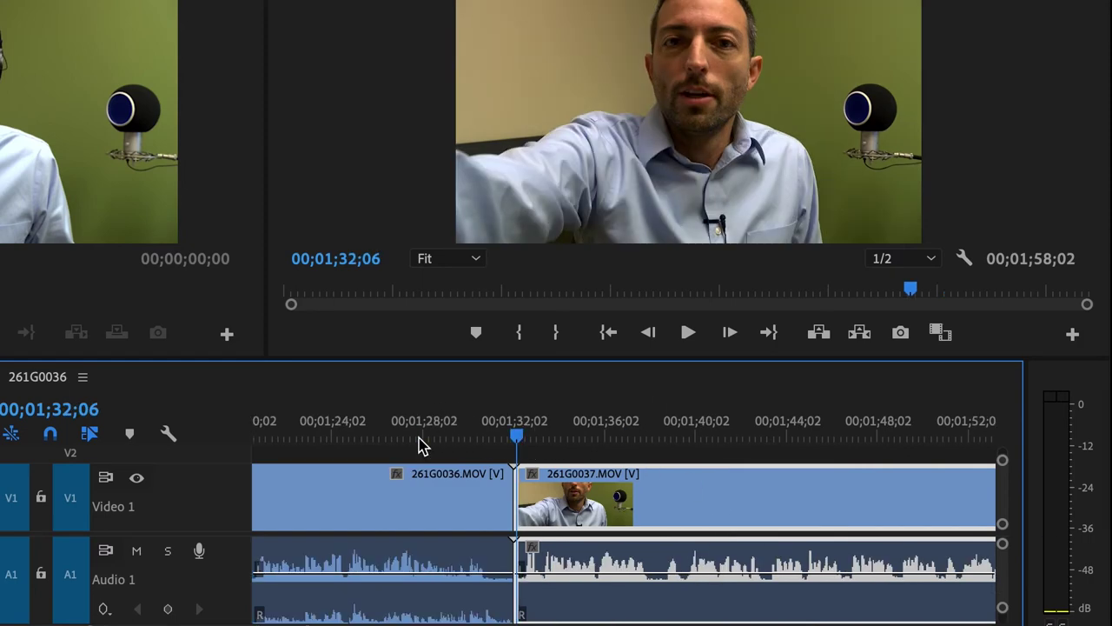
{"action": "scroll", "coordinate": [418, 445], "scroll_direction": "down", "scroll_amount": 4}
{"action": "key", "text": "space"}
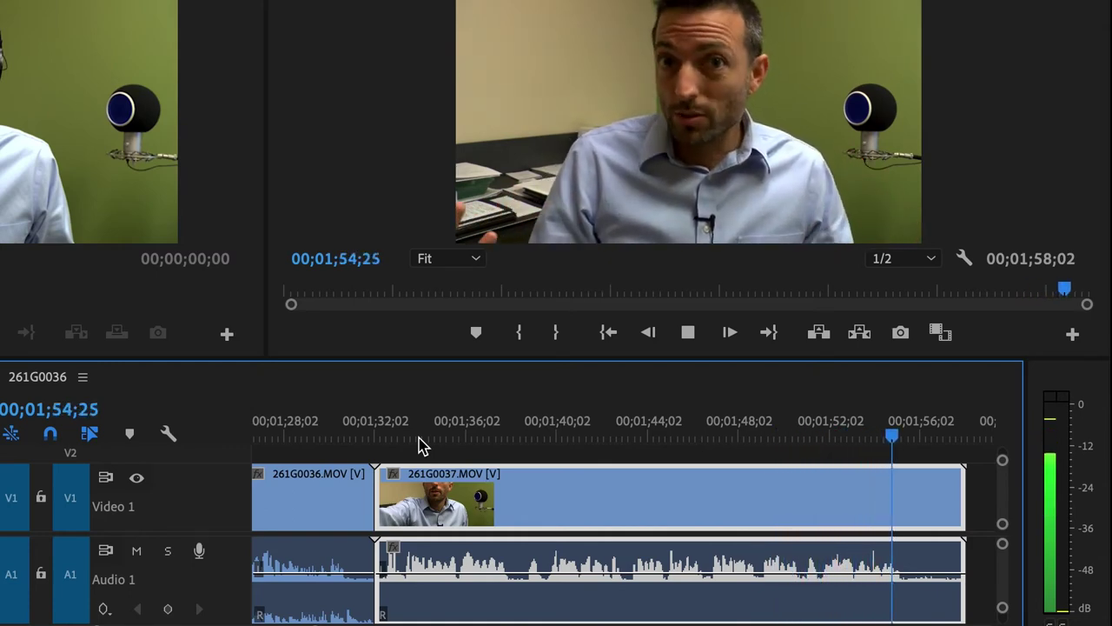
{"action": "key", "text": "space"}
{"action": "left_click", "coordinate": [504, 439]}
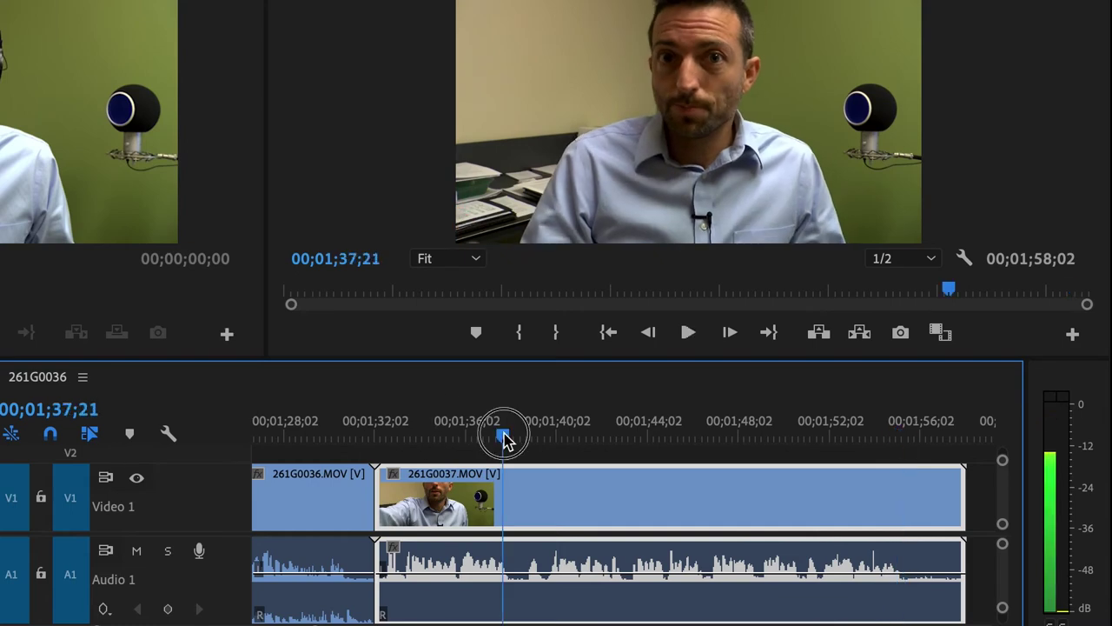
{"action": "left_click_drag", "start_coordinate": [504, 439], "coordinate": [574, 434]}
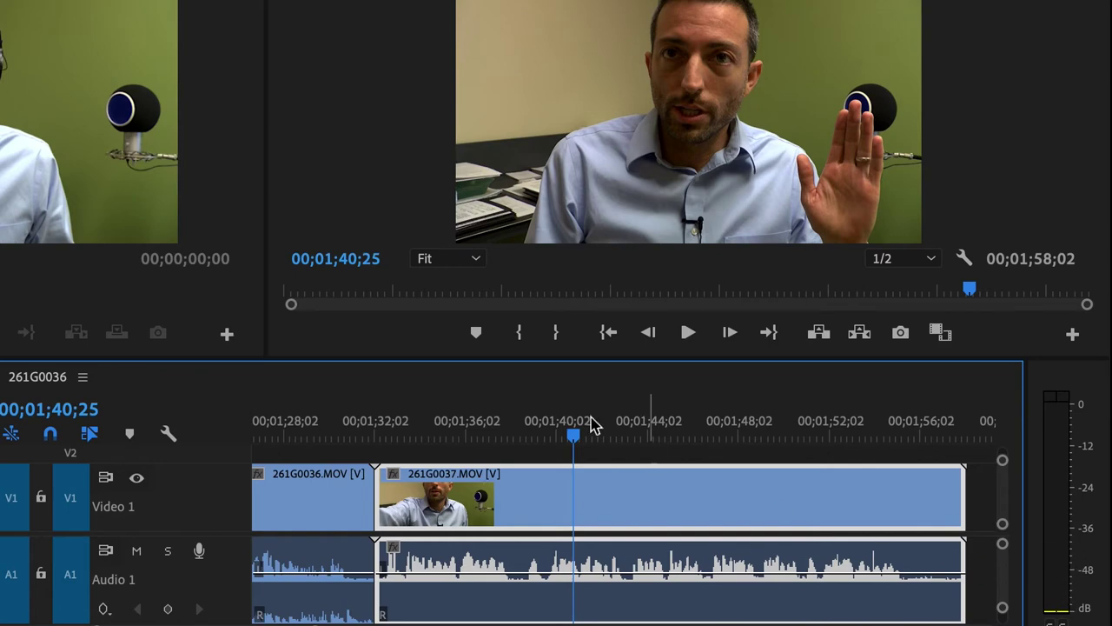
{"action": "left_click_drag", "start_coordinate": [574, 426], "coordinate": [500, 469]}
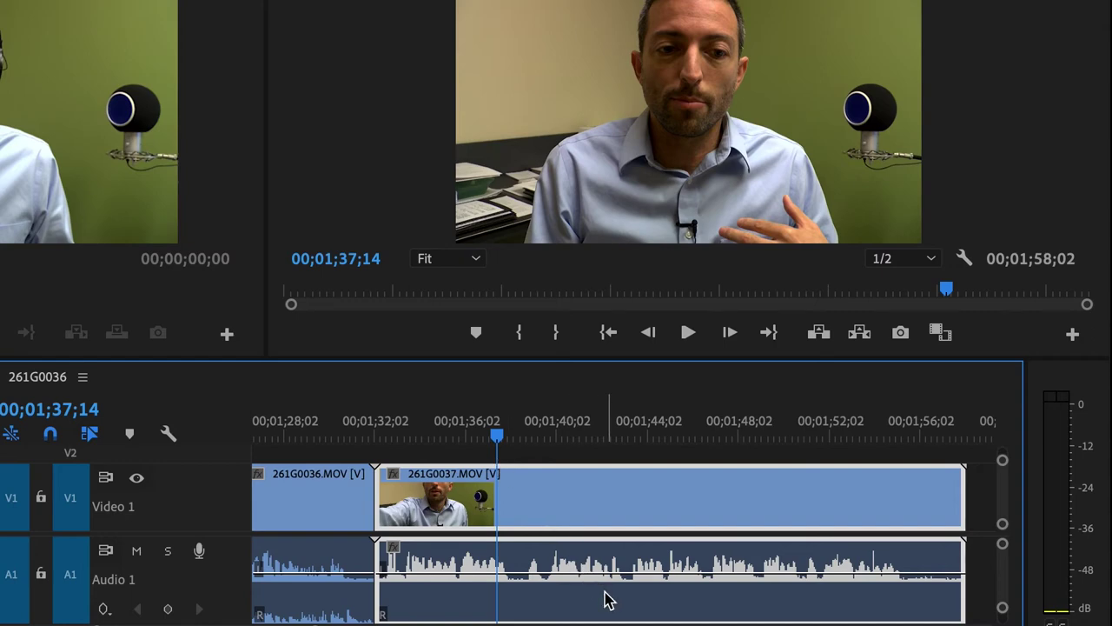
{"action": "key", "text": "minus"}
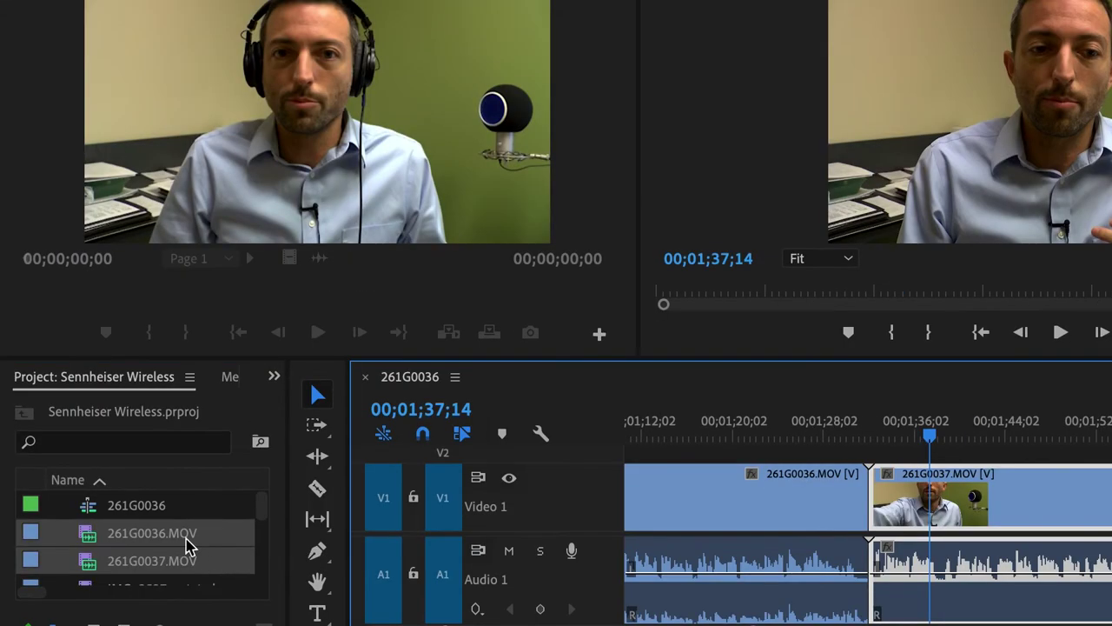
Step: In 261G0037's timeline Audio Channels, check L on the R row so both channels use left
{"action": "right_click", "coordinate": [186, 540]}
{"action": "mouse_move", "coordinate": [365, 319]}
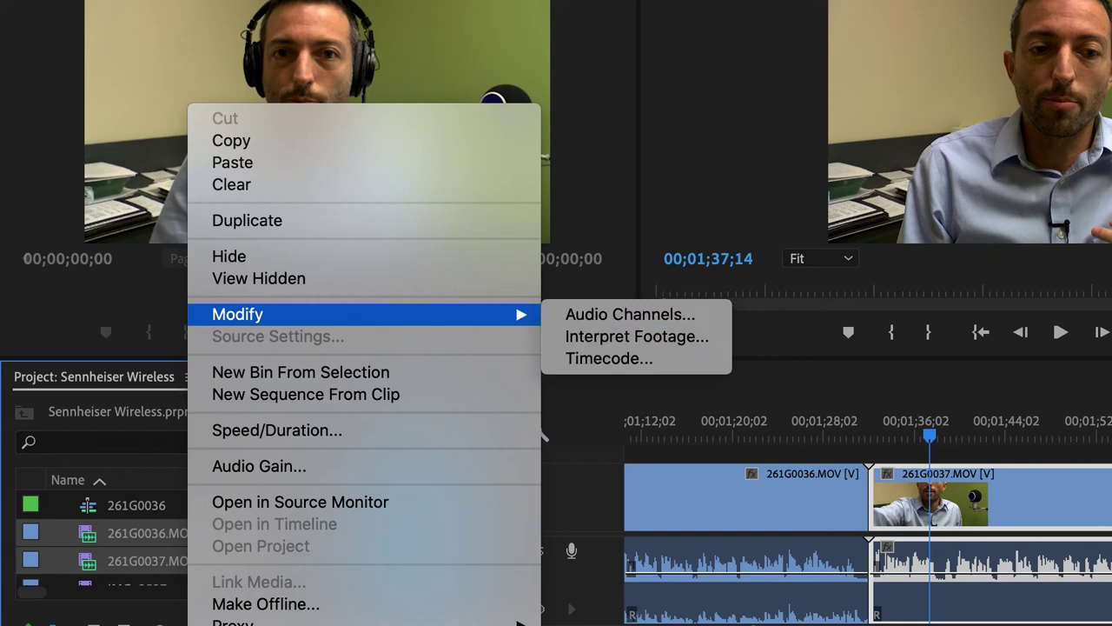
{"action": "left_click", "coordinate": [1092, 529]}
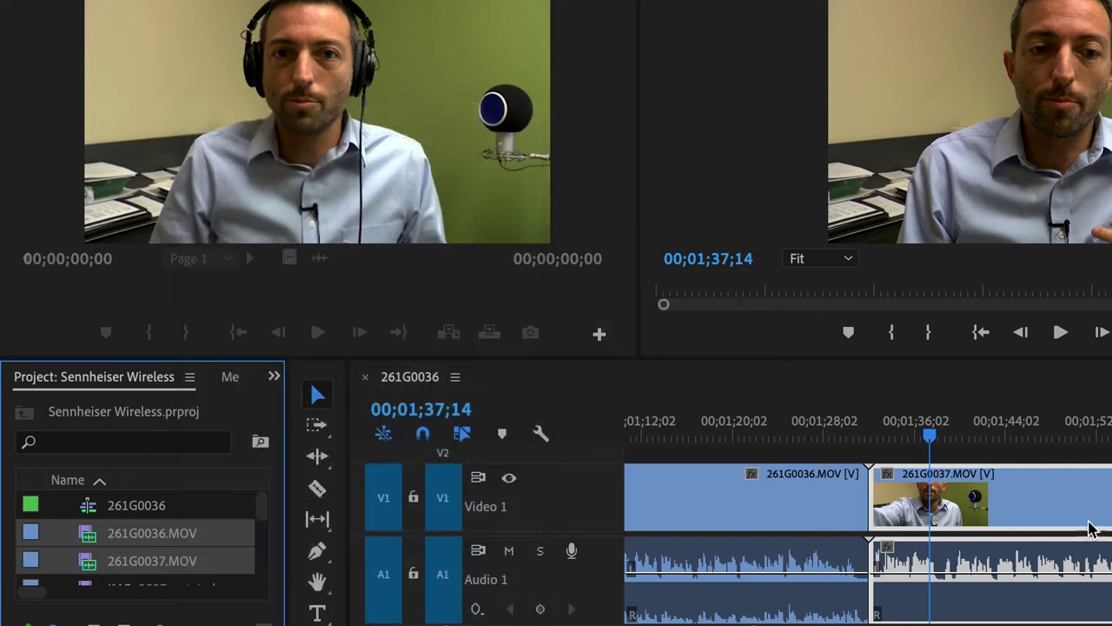
{"action": "right_click", "coordinate": [1024, 498]}
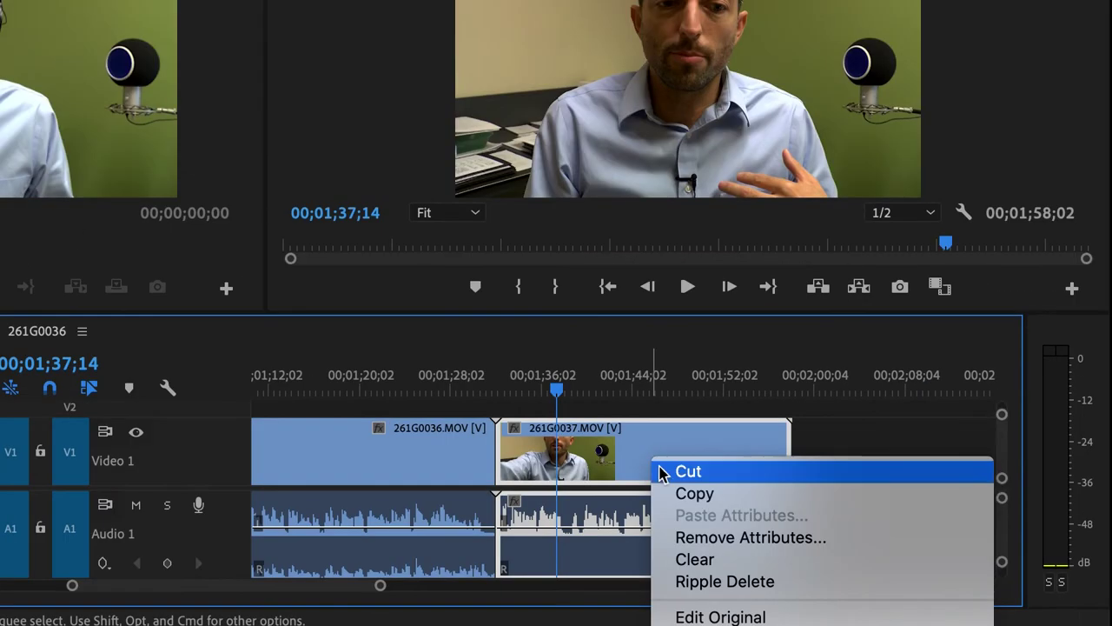
{"action": "scroll", "coordinate": [699, 517], "scroll_direction": "down", "scroll_amount": 5}
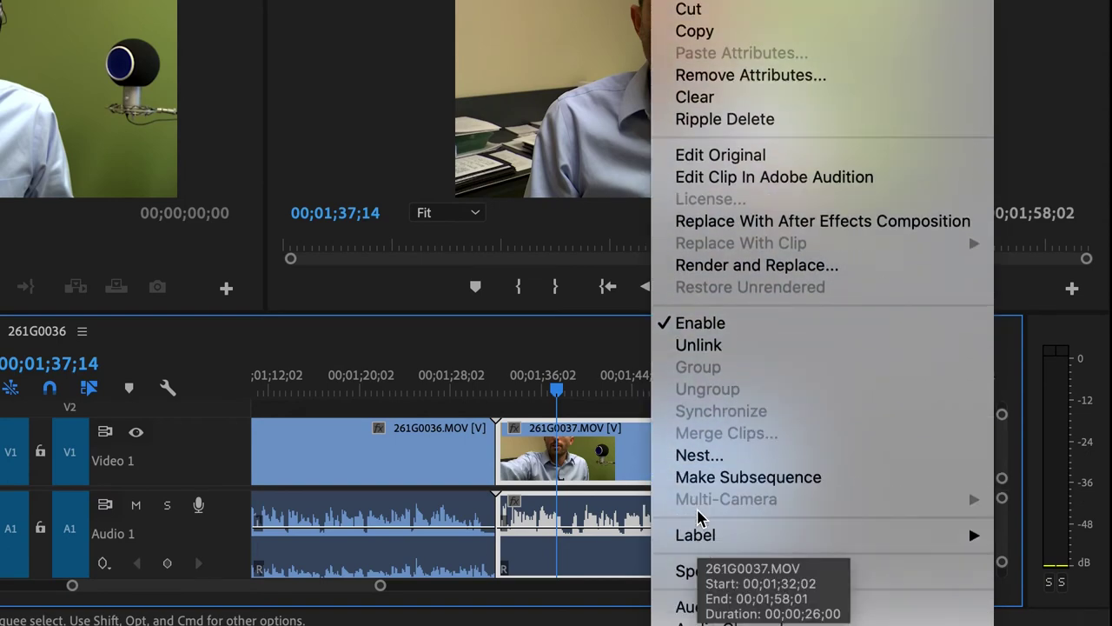
{"action": "scroll", "coordinate": [699, 519], "scroll_direction": "down", "scroll_amount": 1}
{"action": "scroll", "coordinate": [746, 359], "scroll_direction": "down", "scroll_amount": 5}
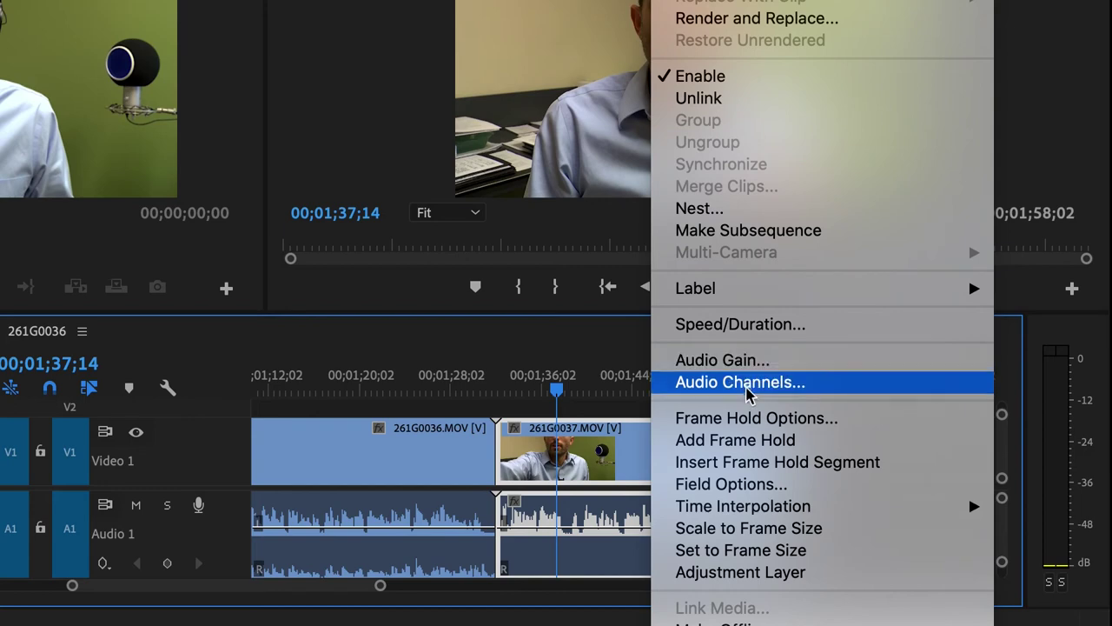
{"action": "left_click", "coordinate": [748, 391]}
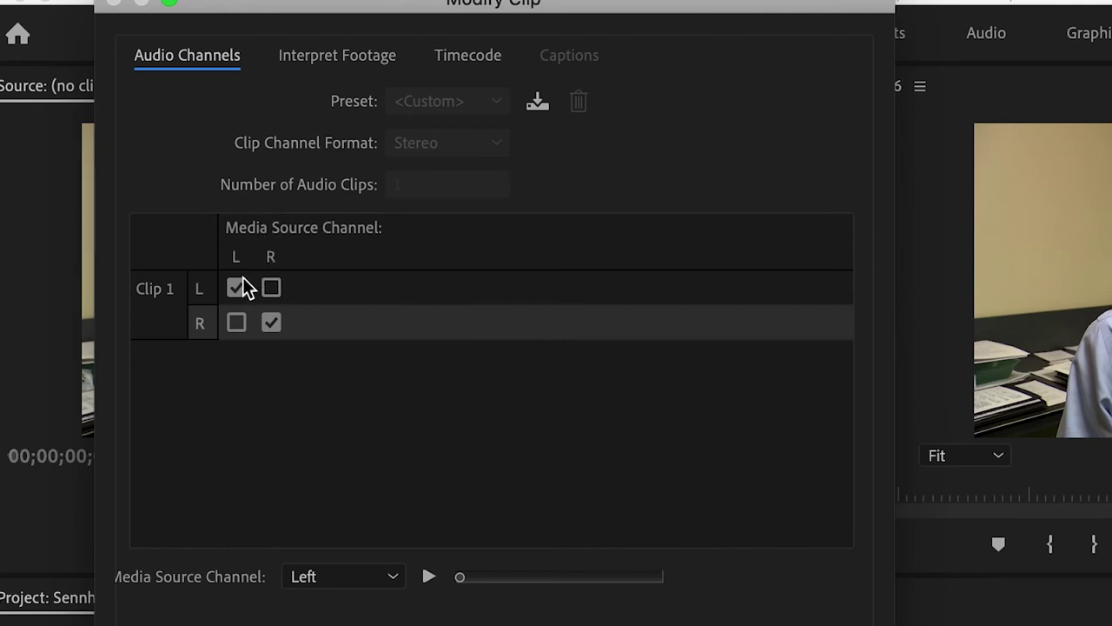
{"action": "left_click", "coordinate": [238, 323]}
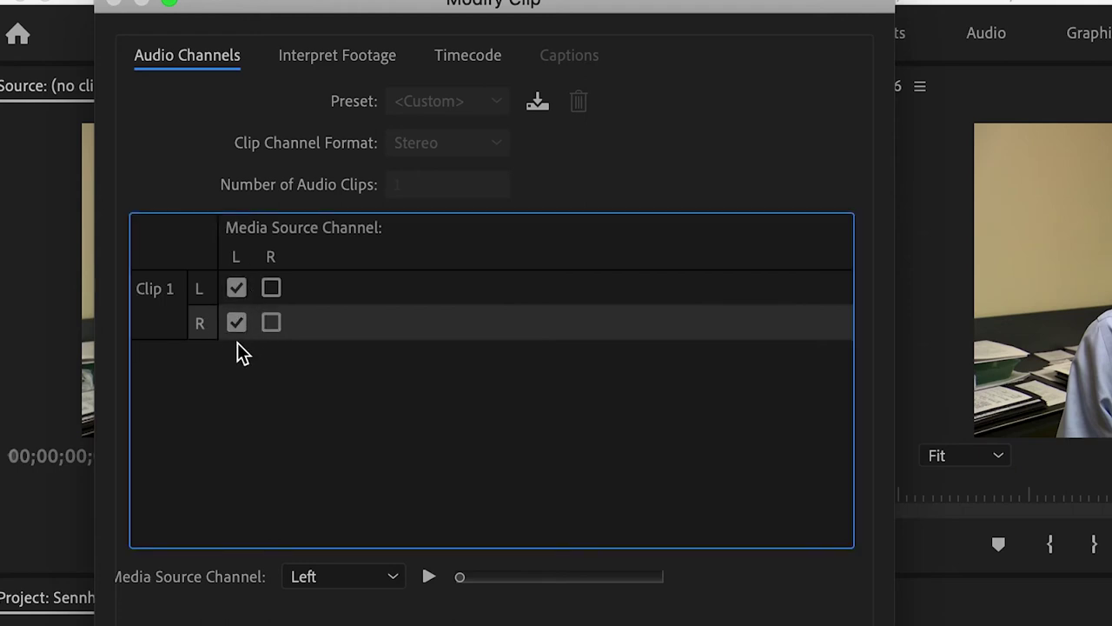
{"action": "key", "text": "Return"}
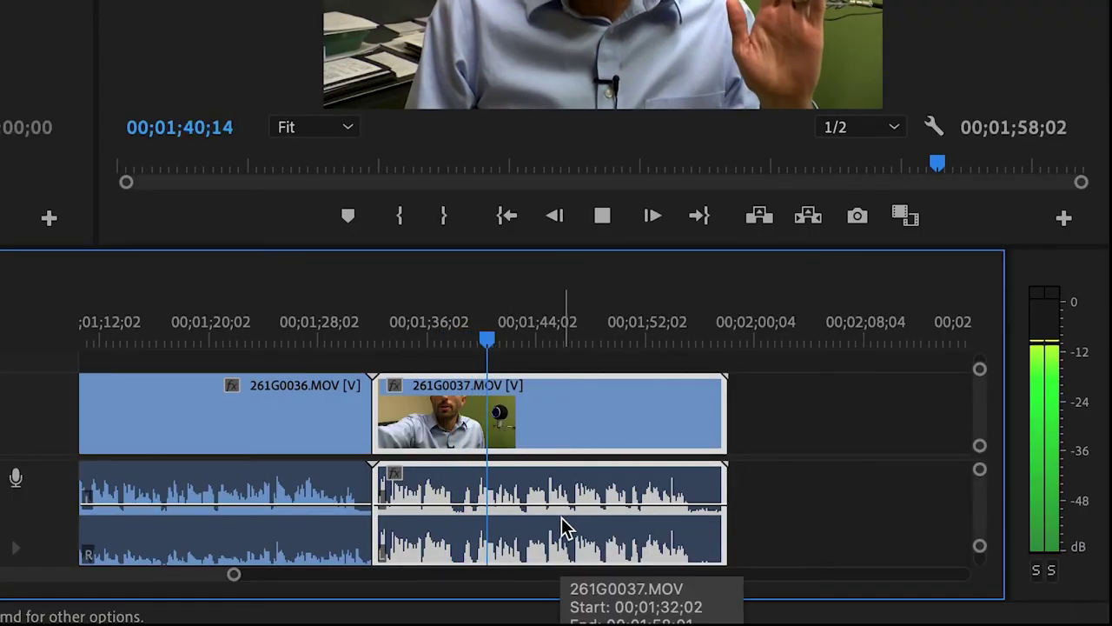
Step: Stop playback and switch to the empty Audio Channel Preferences project
{"action": "key", "text": "space"}
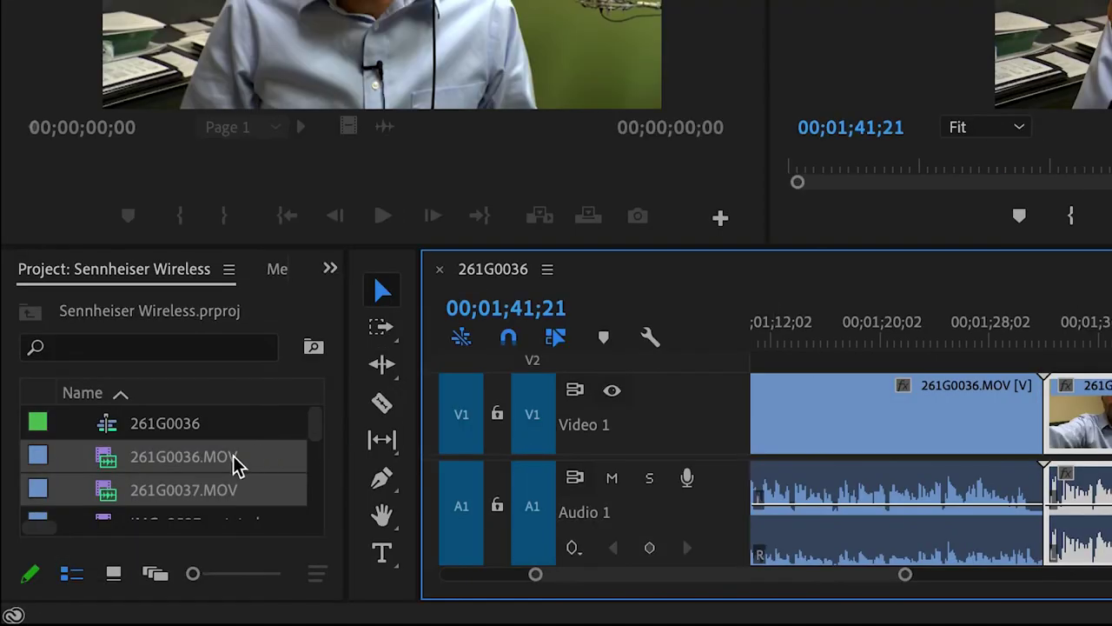
{"action": "mouse_move", "coordinate": [236, 465]}
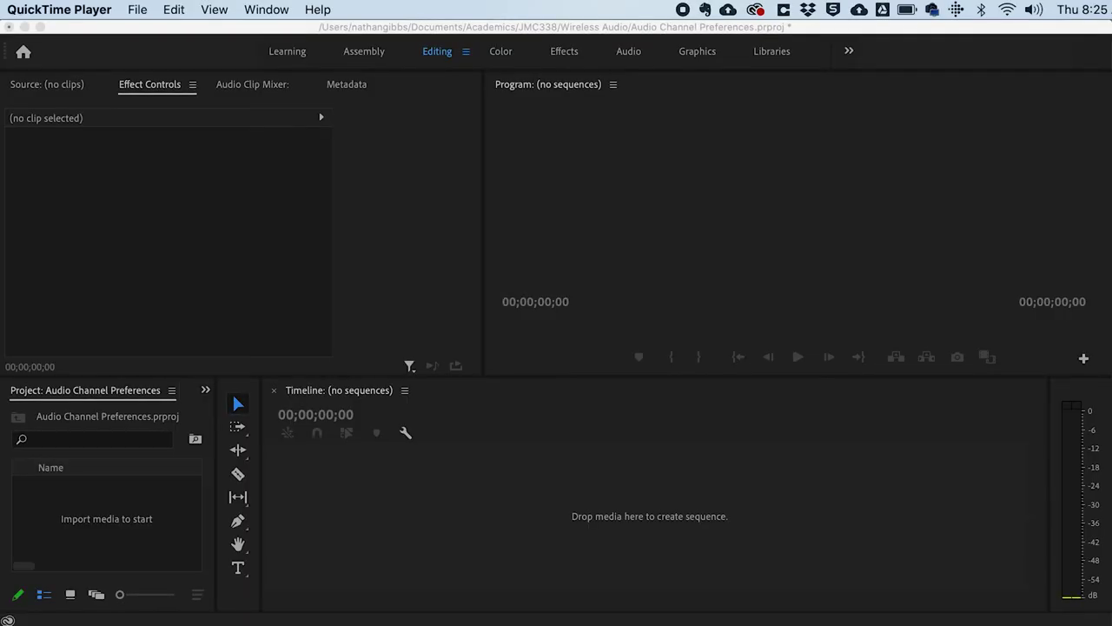
Step: Back in Premiere Pro, drag 01 Identifying The Gear.mp4 into the timeline to create its sequence
{"action": "key", "text": "super+Tab"}
{"action": "key", "text": "super+Tab"}
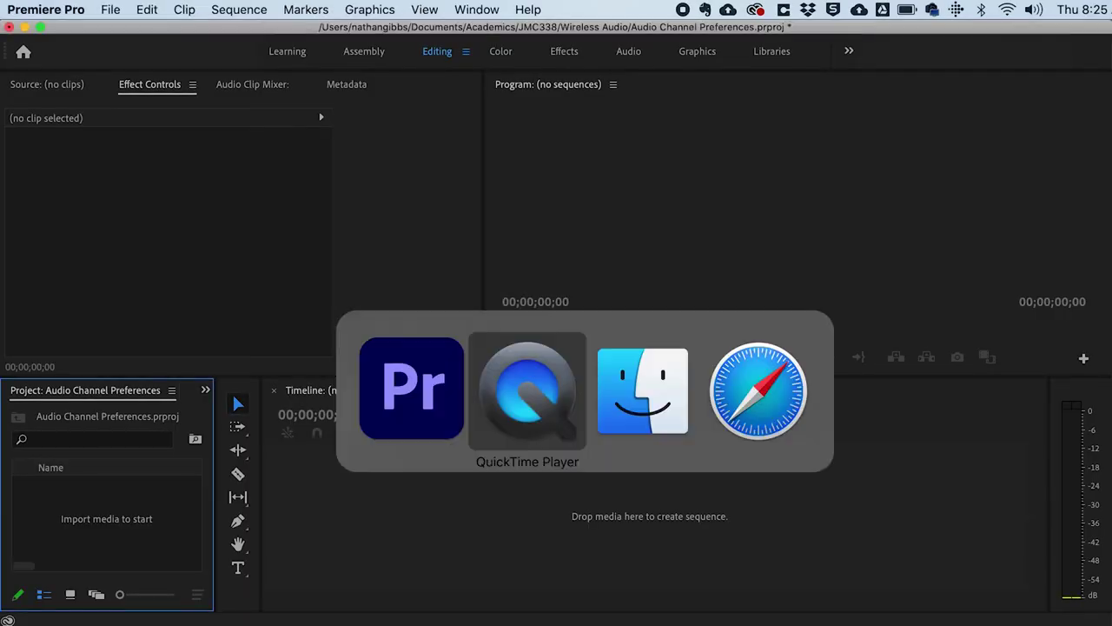
{"action": "key", "text": "super+Tab"}
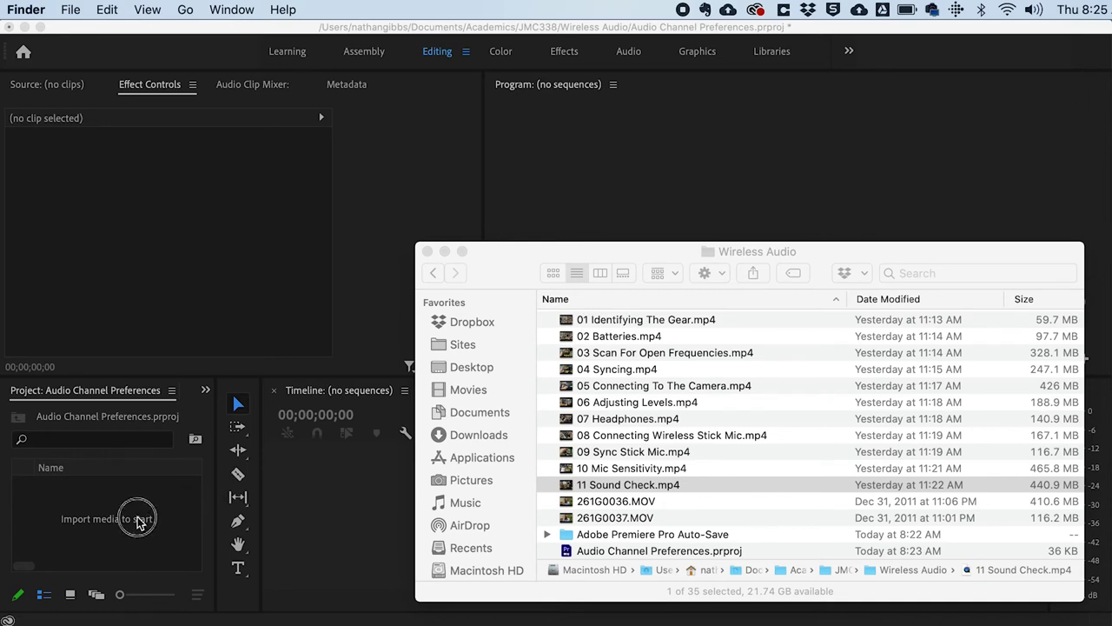
{"action": "left_click_drag", "start_coordinate": [591, 319], "coordinate": [473, 494]}
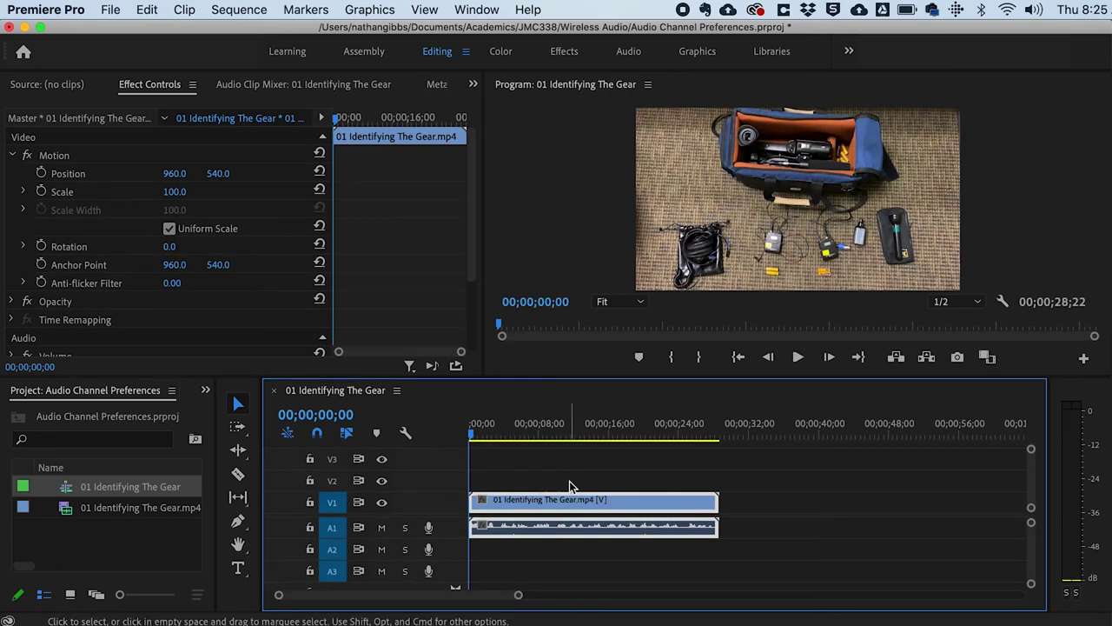
Step: Zoom to fit, enlarge the A1 track to inspect both channels, then delete the clip
{"action": "key", "text": "backslash"}
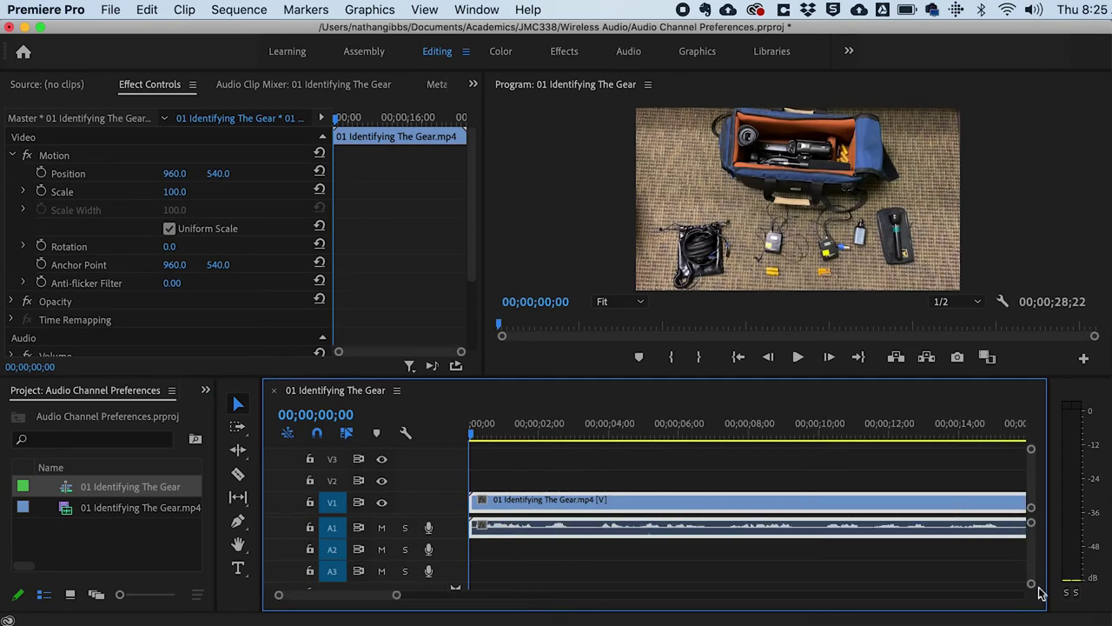
{"action": "mouse_move", "coordinate": [1035, 590]}
{"action": "left_mouse_down"}
{"action": "mouse_move", "coordinate": [1034, 578]}
{"action": "mouse_move", "coordinate": [1034, 612]}
{"action": "left_mouse_up"}
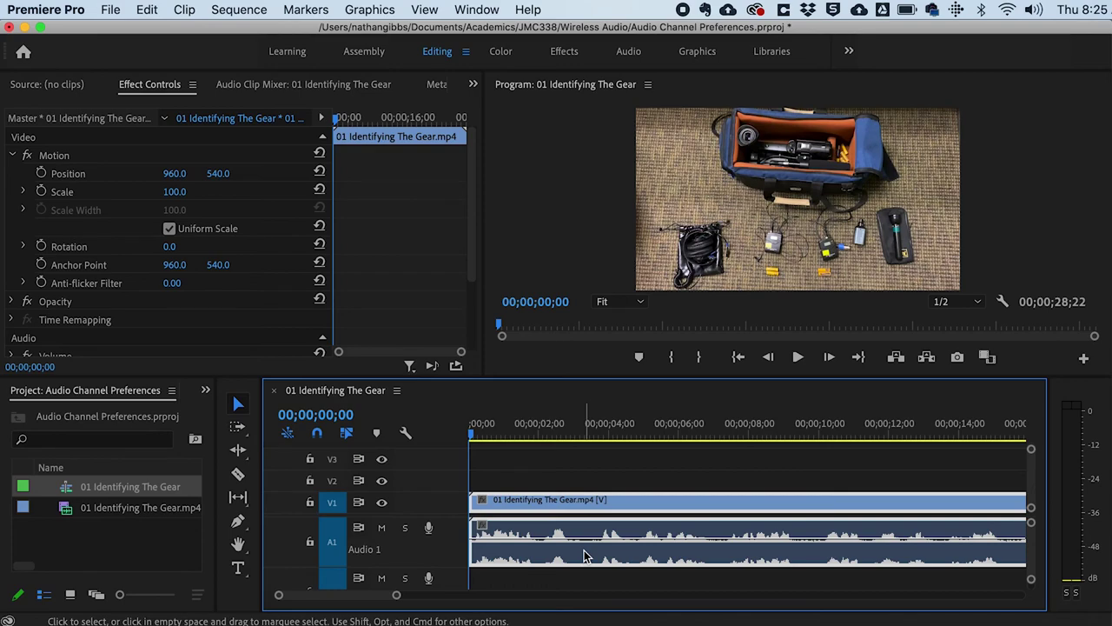
{"action": "key", "text": "Delete"}
{"action": "left_click", "coordinate": [87, 528]}
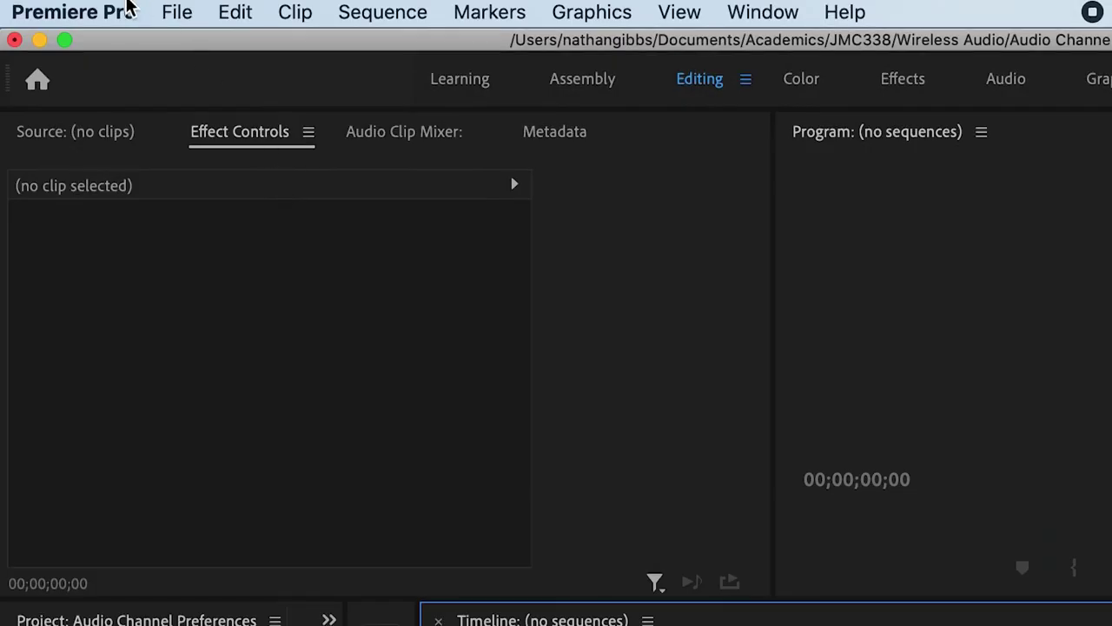
Step: In Timeline preferences, set Stereo Media to Mono and confirm with OK
{"action": "left_click", "coordinate": [79, 6]}
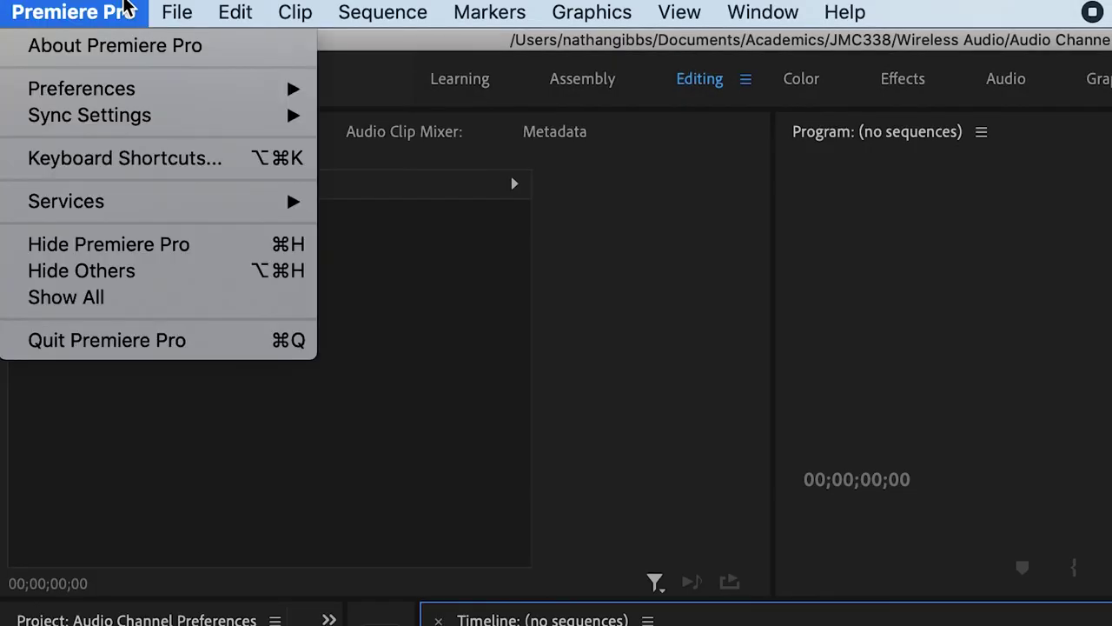
{"action": "mouse_move", "coordinate": [145, 94]}
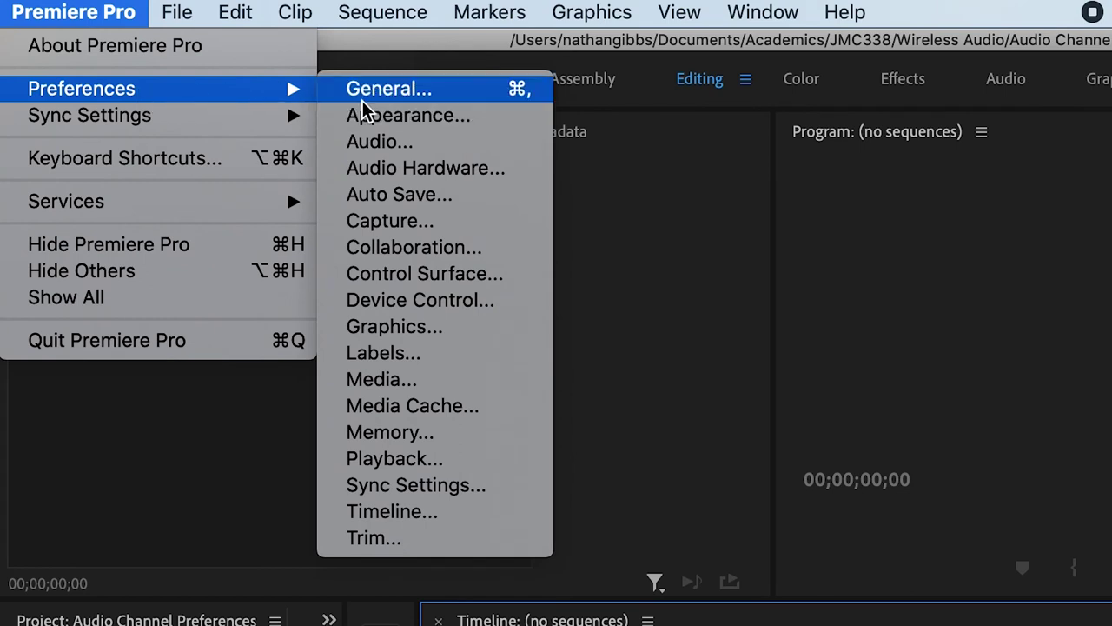
{"action": "left_click", "coordinate": [425, 511]}
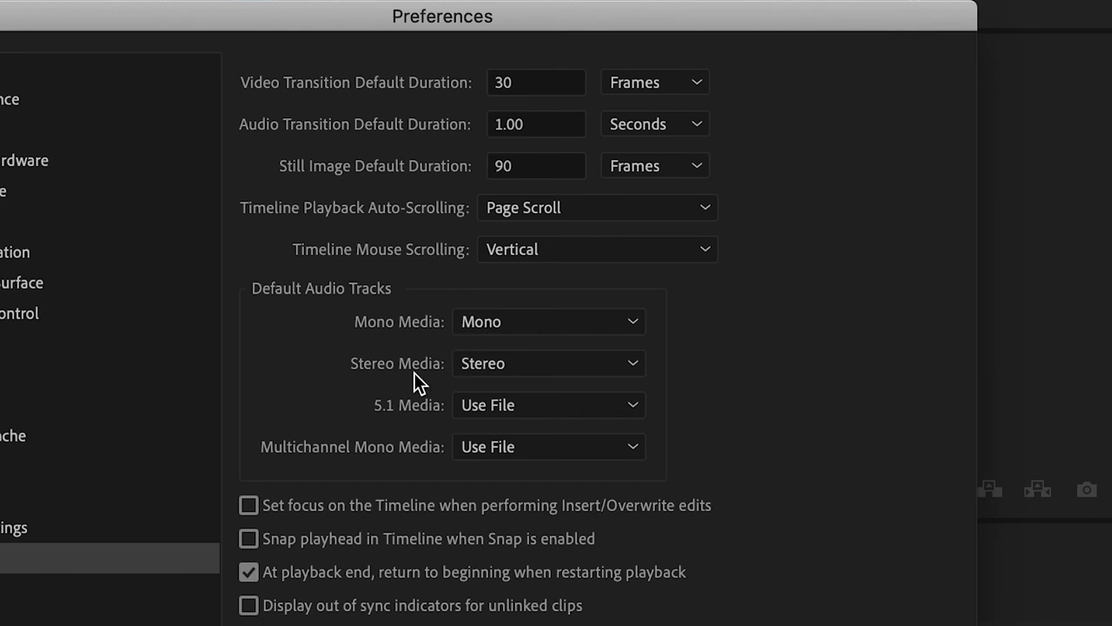
{"action": "left_click", "coordinate": [492, 367]}
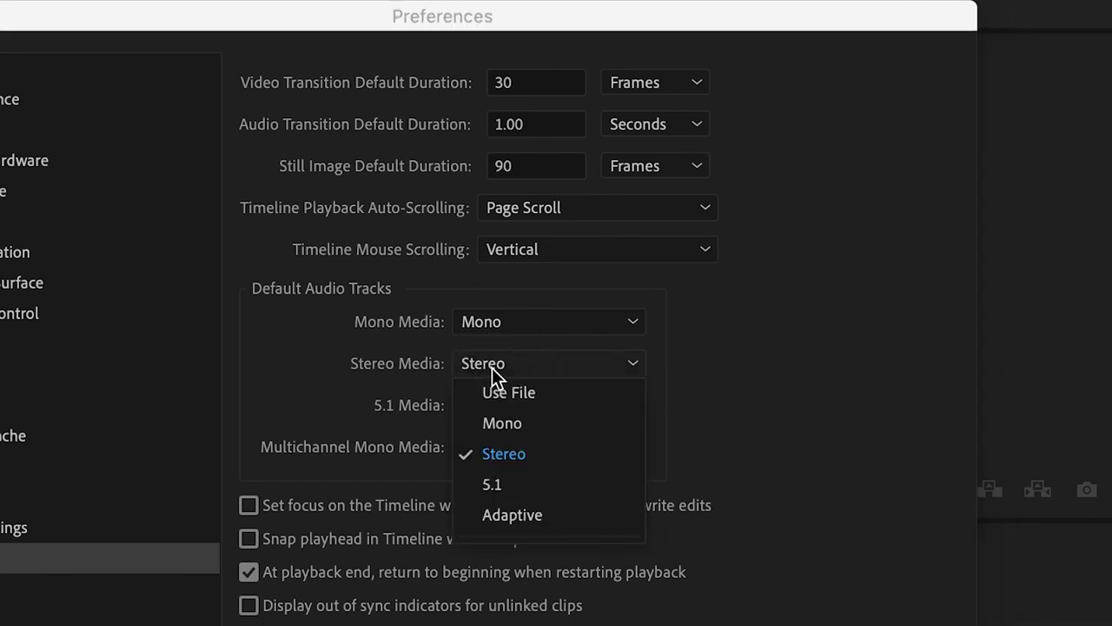
{"action": "left_click", "coordinate": [517, 428]}
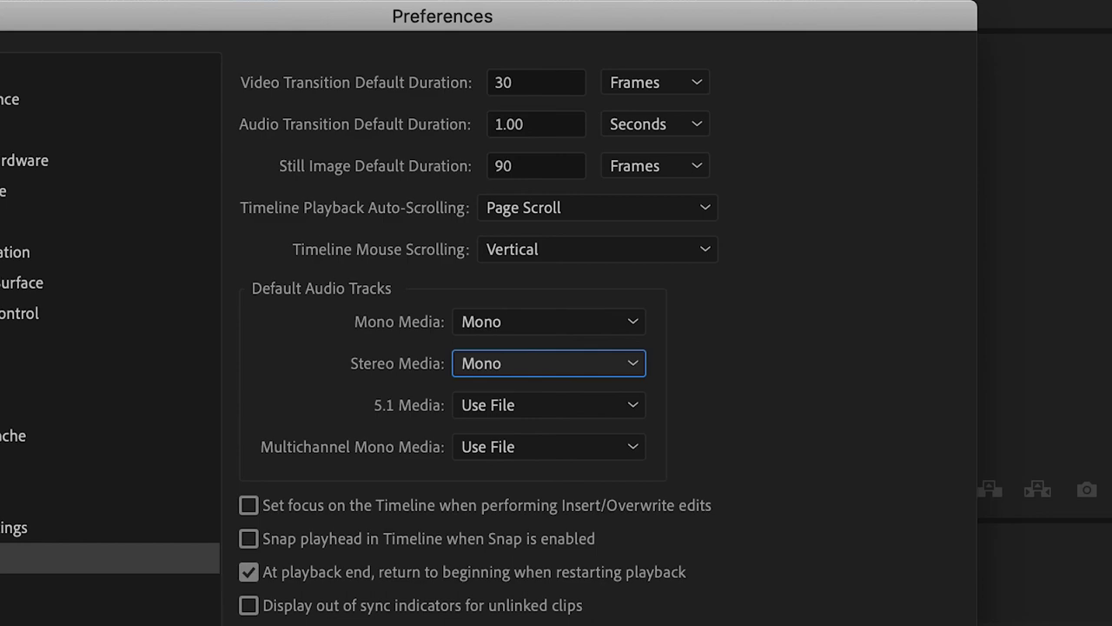
{"action": "left_click", "coordinate": [841, 577]}
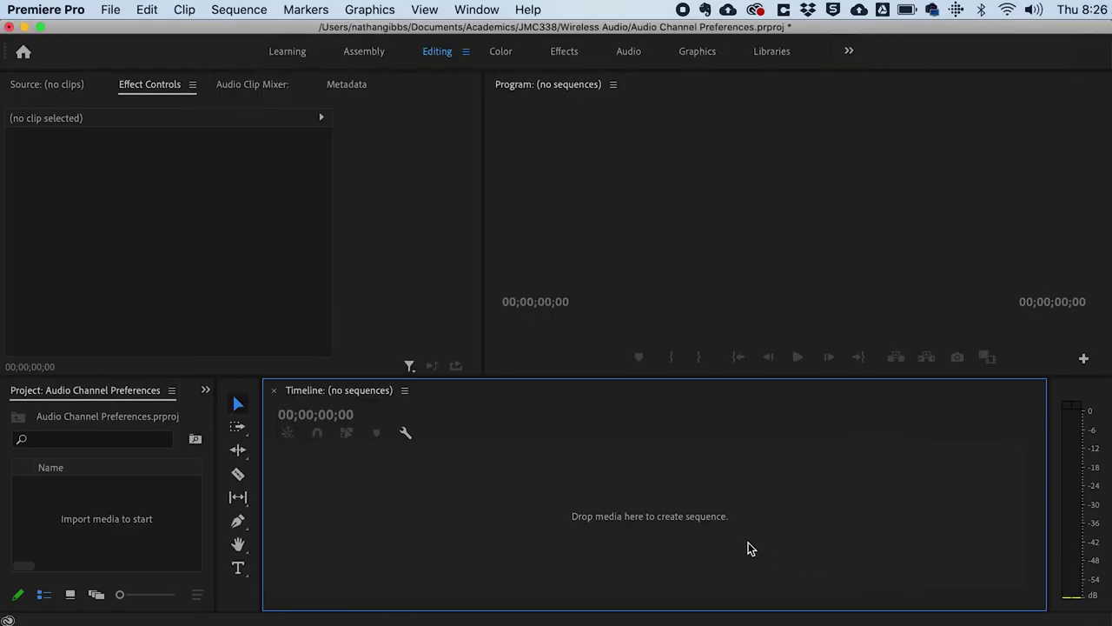
{"action": "key", "text": "super+Tab"}
Step: Drop 04 Syncing.mp4 into the timeline to create a sequence, enlarging and zooming the timeline
{"action": "left_click_drag", "start_coordinate": [618, 368], "coordinate": [583, 485]}
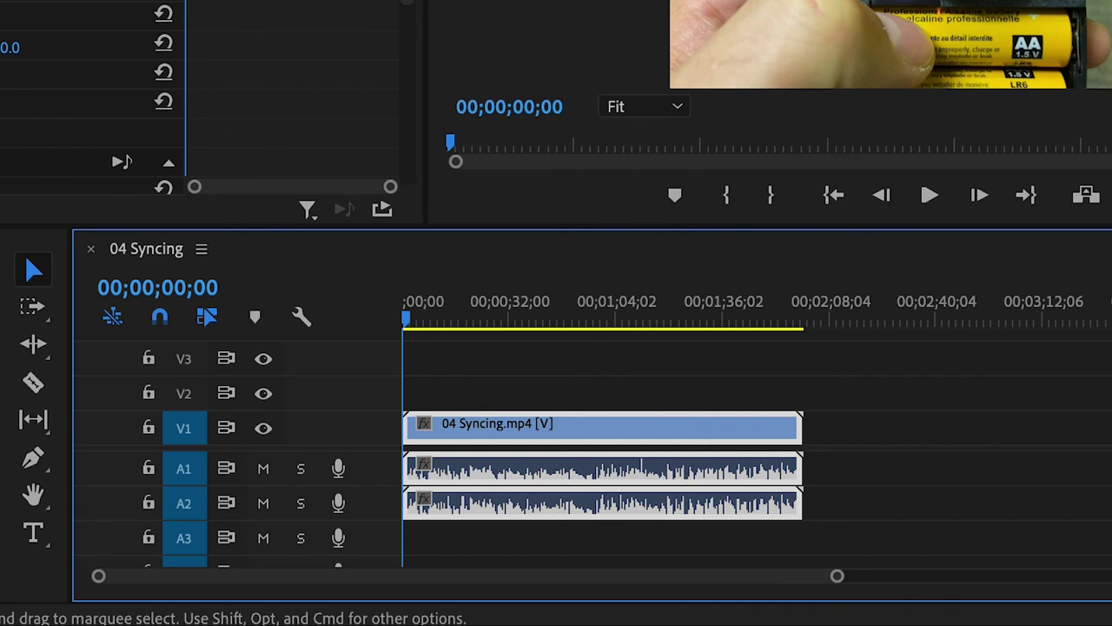
{"action": "scroll", "coordinate": [599, 504], "scroll_direction": "up", "scroll_amount": 4}
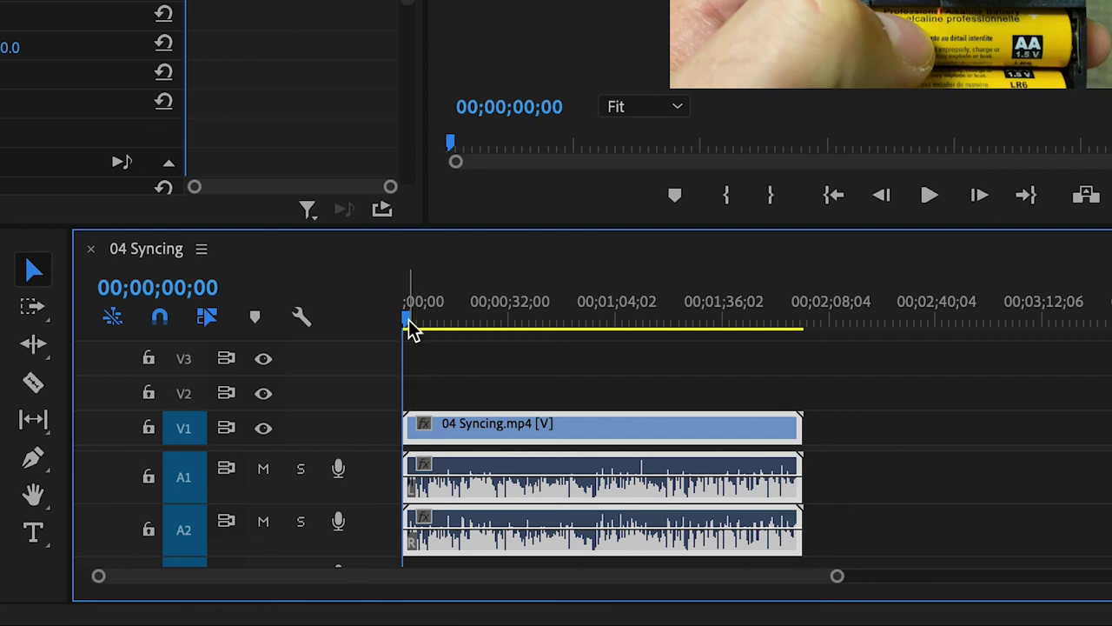
{"action": "left_click_drag", "start_coordinate": [407, 226], "coordinate": [408, 126]}
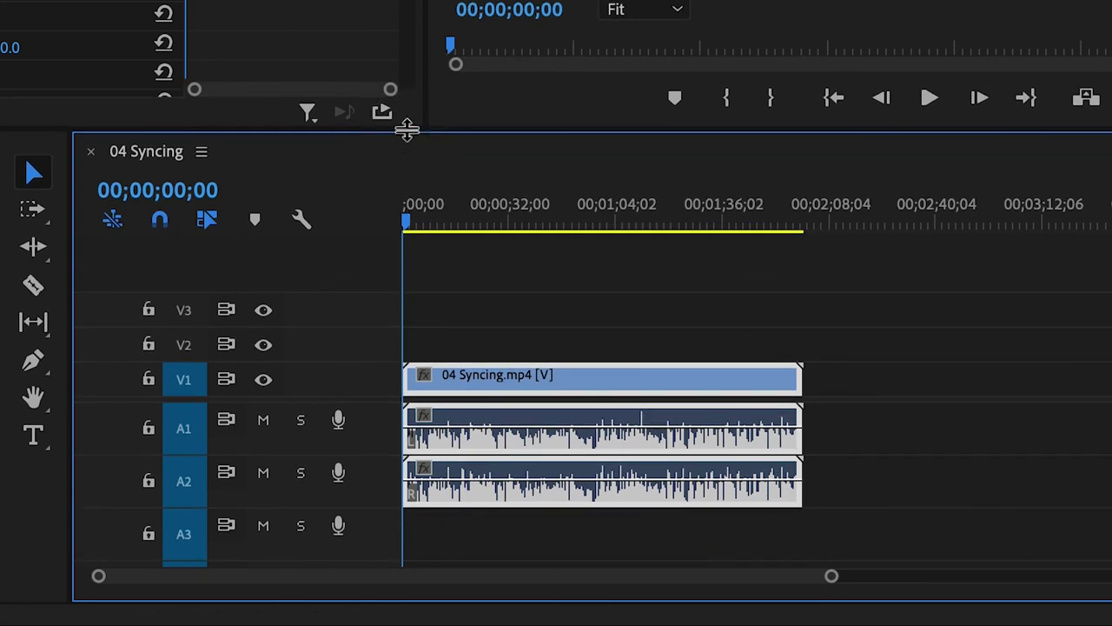
{"action": "key", "text": "equal"}
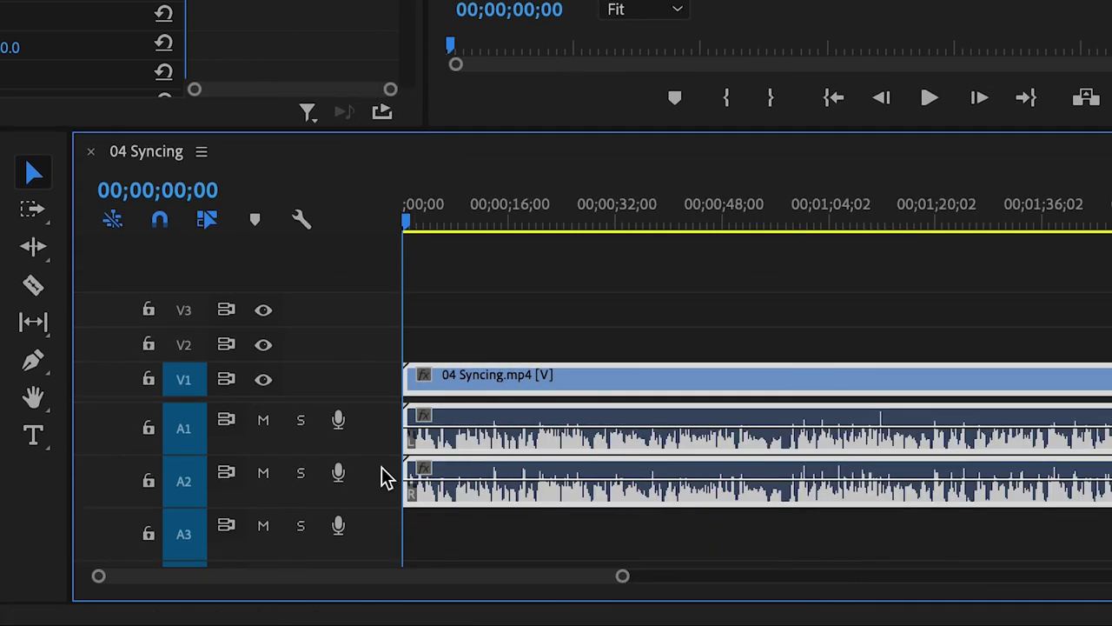
Step: Unlink the video from its audio and delete the A2 audio clip
{"action": "left_click", "coordinate": [460, 527]}
{"action": "left_click", "coordinate": [466, 447]}
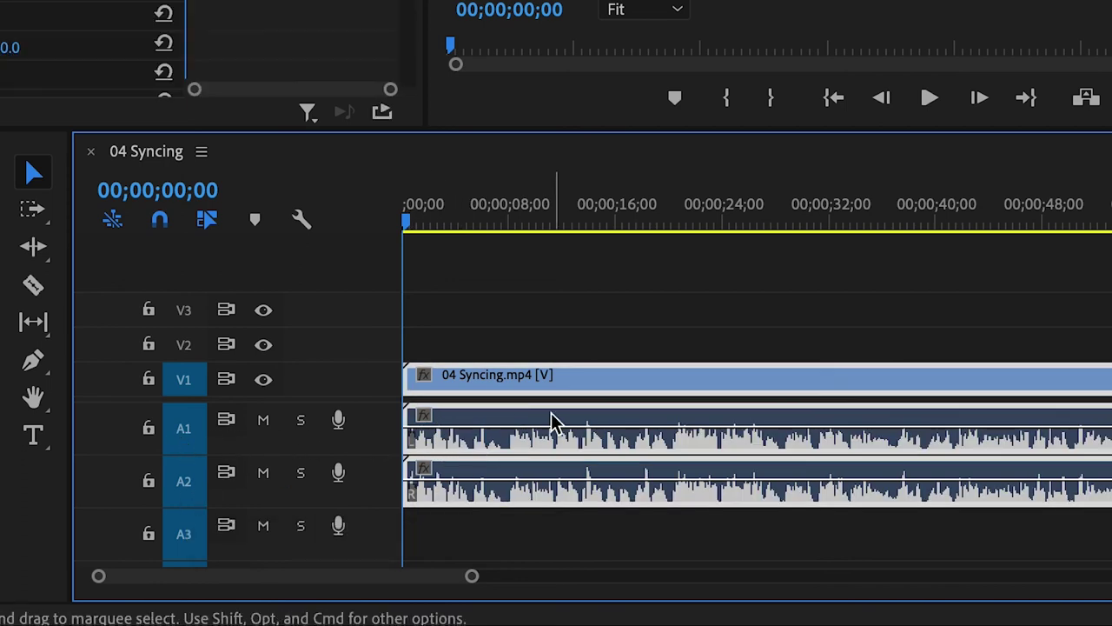
{"action": "key", "text": "super+l"}
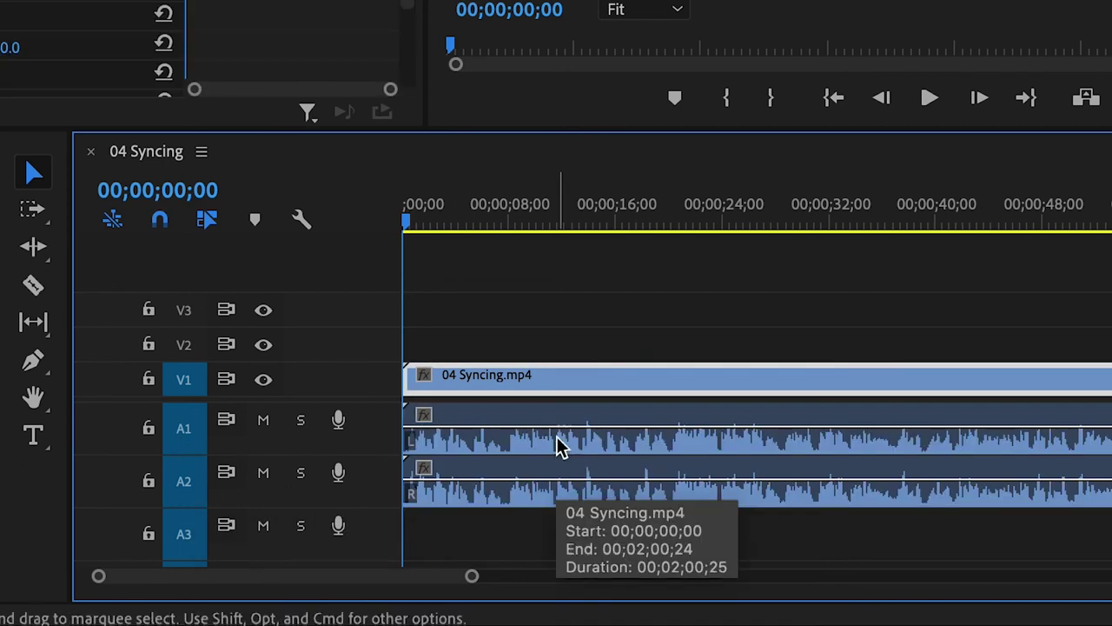
{"action": "left_click", "coordinate": [566, 342]}
{"action": "left_click", "coordinate": [566, 460]}
{"action": "left_click", "coordinate": [566, 494]}
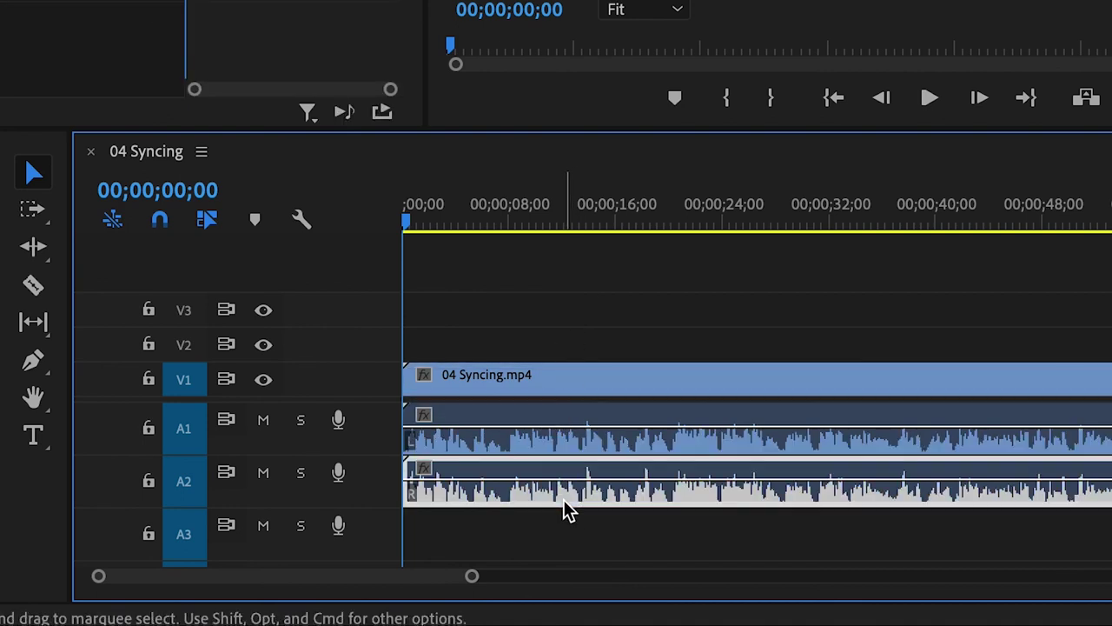
{"action": "key", "text": "Delete"}
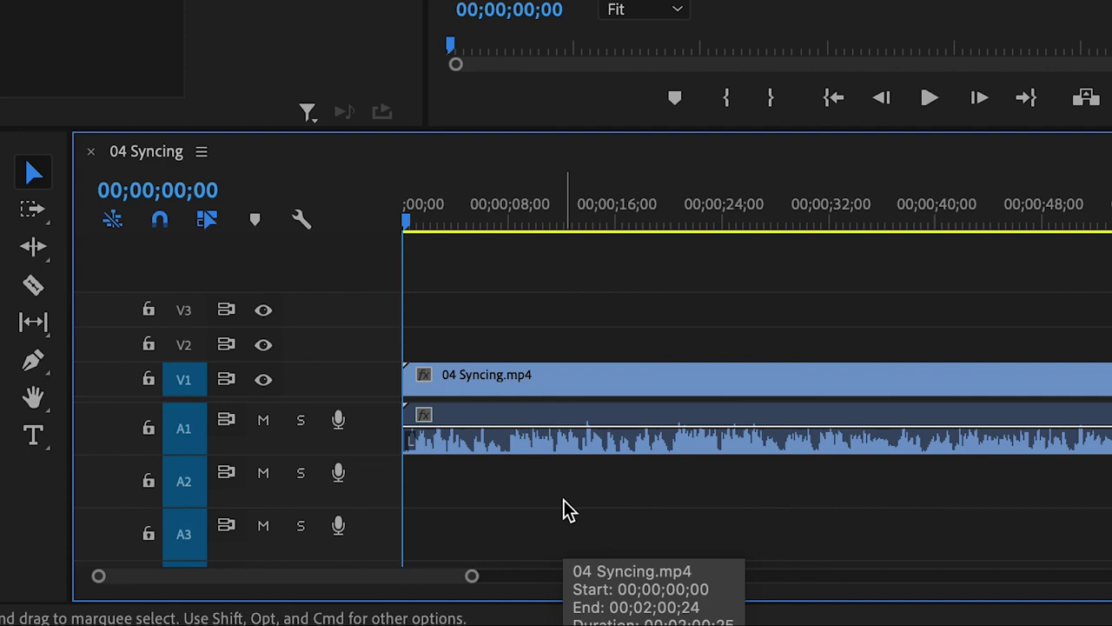
Step: Group the V1 video clip with the A1 audio clip
{"action": "left_click_drag", "start_coordinate": [566, 492], "coordinate": [586, 374]}
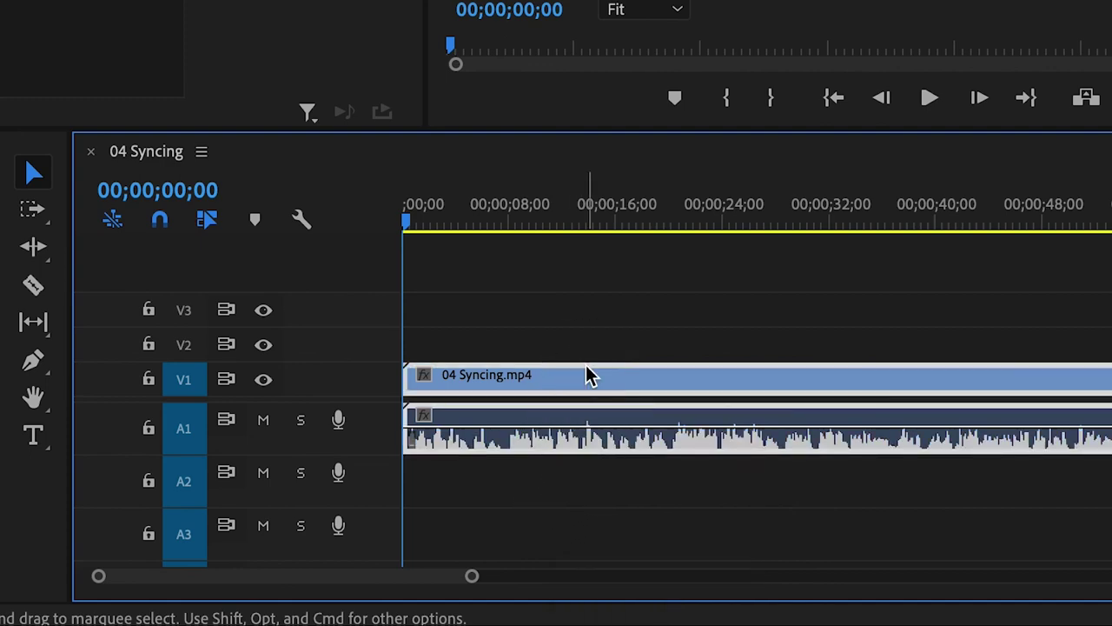
{"action": "right_click", "coordinate": [587, 375]}
{"action": "scroll", "coordinate": [673, 487], "scroll_direction": "down", "scroll_amount": 5}
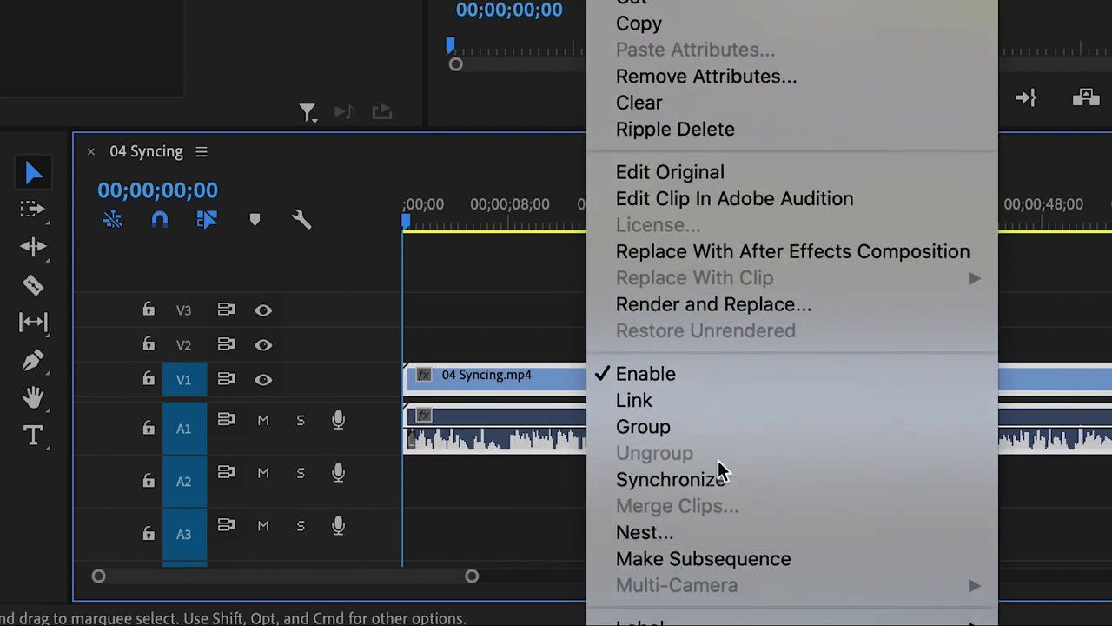
{"action": "left_click", "coordinate": [710, 426]}
Step: Slide the group later and undo, then slide only the V1 video later
{"action": "left_click_drag", "start_coordinate": [640, 388], "coordinate": [669, 385]}
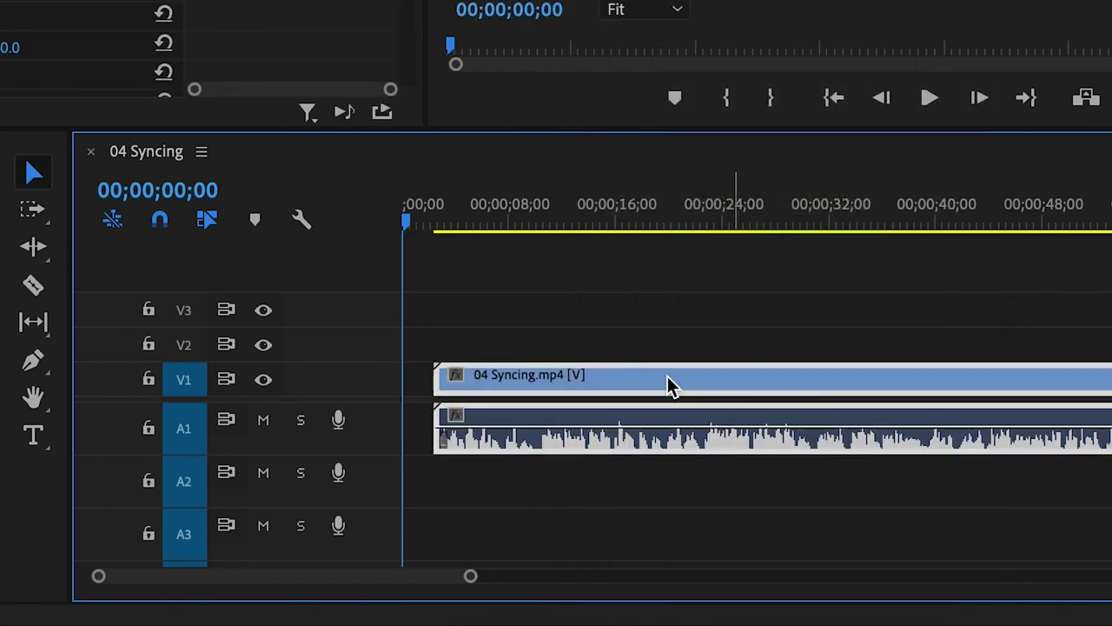
{"action": "key", "text": "super+z"}
{"action": "key", "text": "super+z"}
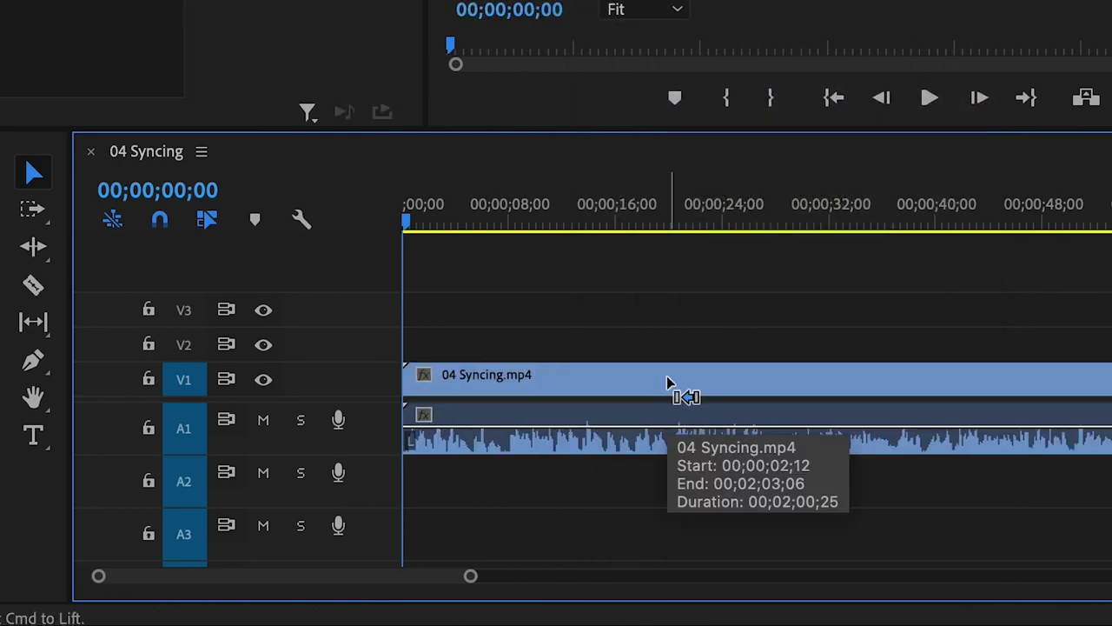
{"action": "left_click", "coordinate": [669, 385]}
{"action": "left_click_drag", "start_coordinate": [658, 380], "coordinate": [820, 390]}
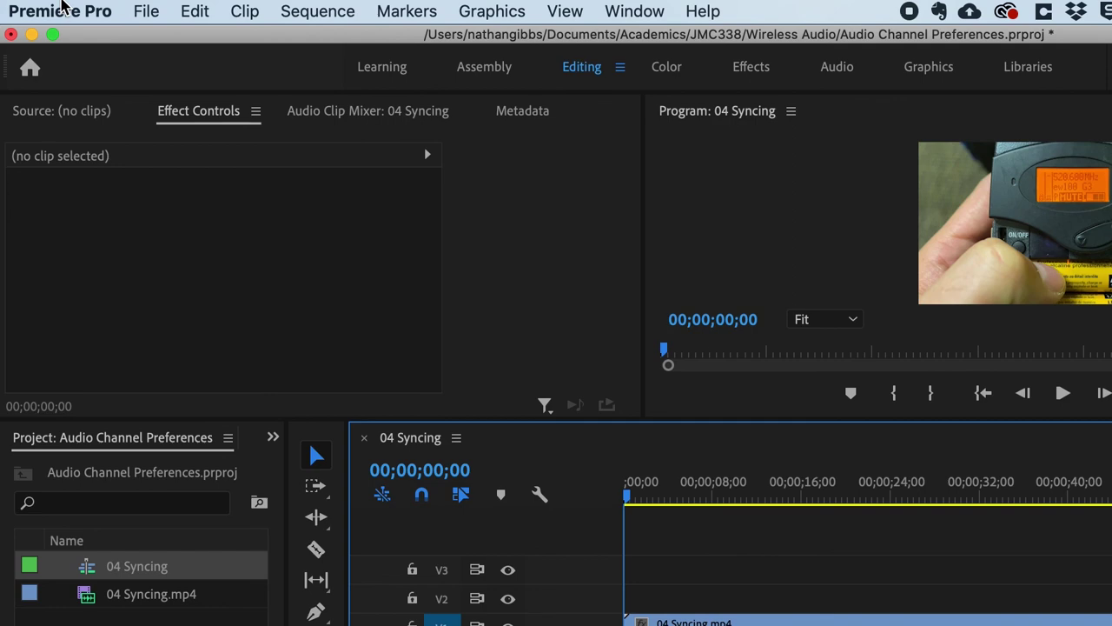
Step: Reopen Preferences at the Timeline page to verify Stereo Media still defaults to Mono
{"action": "left_click", "coordinate": [62, 8]}
{"action": "mouse_move", "coordinate": [194, 76]}
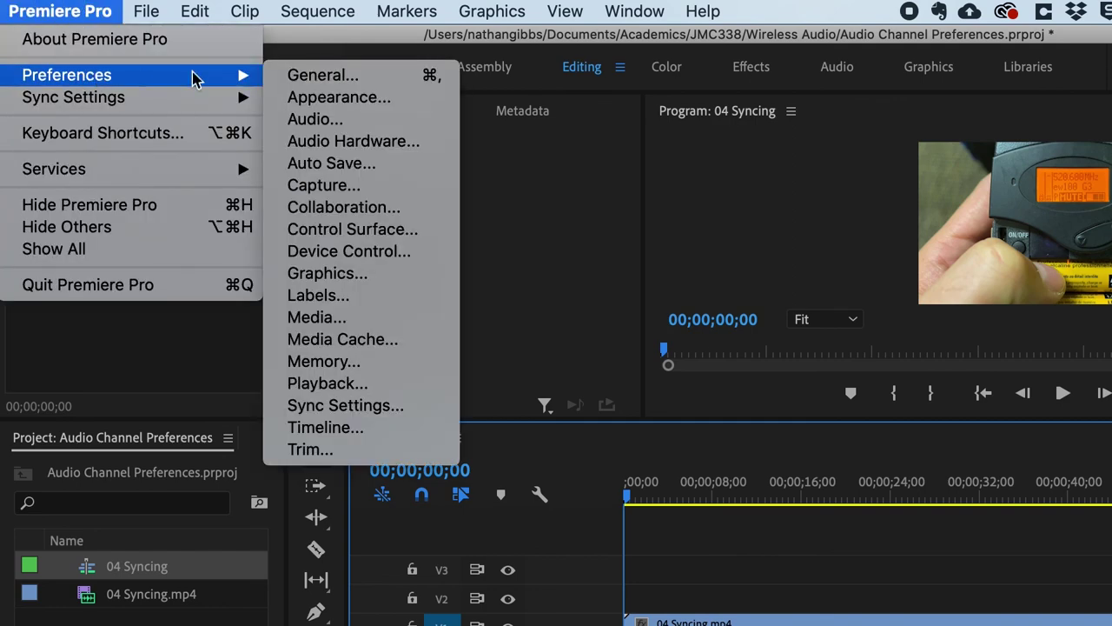
{"action": "left_click", "coordinate": [319, 76]}
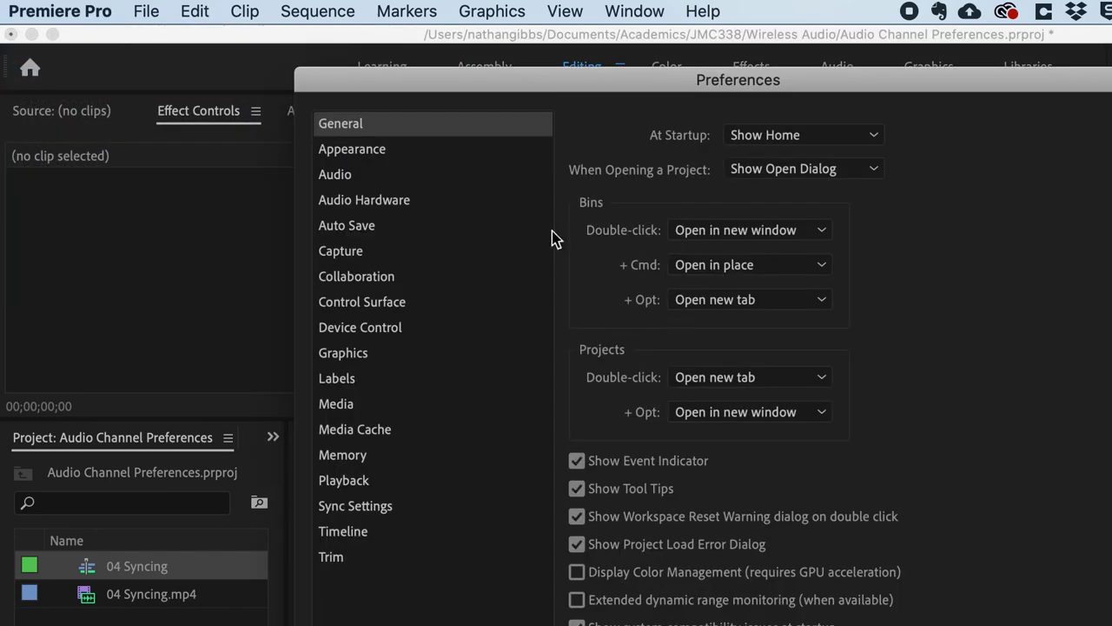
{"action": "left_click", "coordinate": [360, 531]}
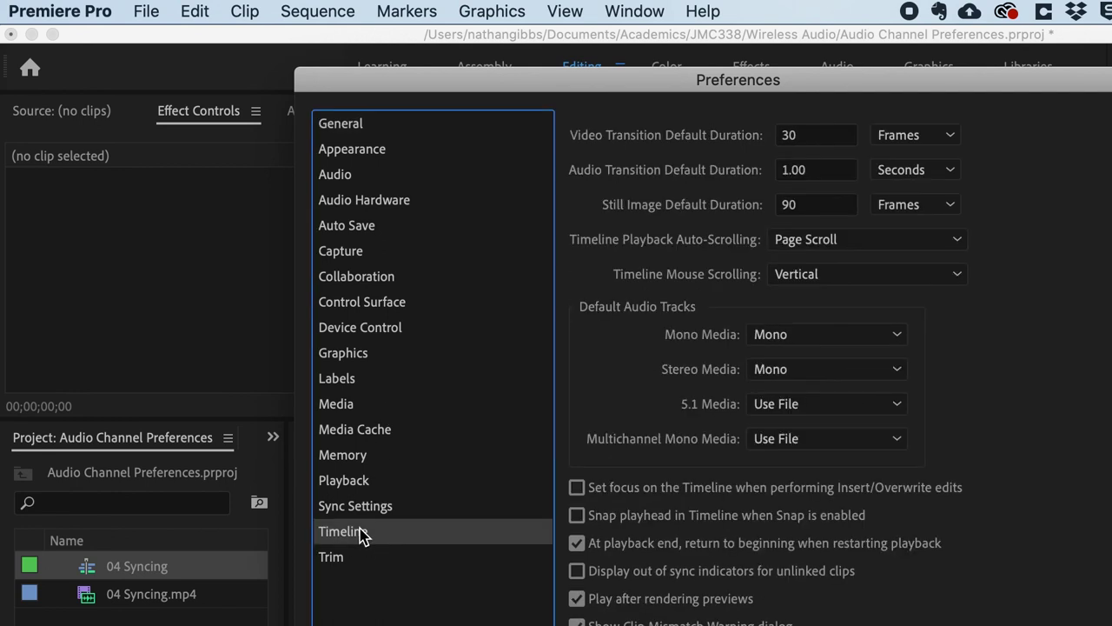